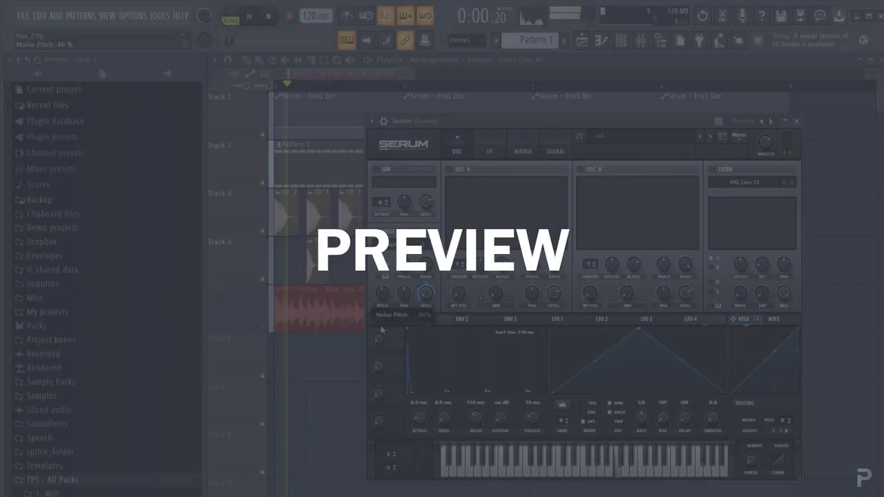
key(Escape)
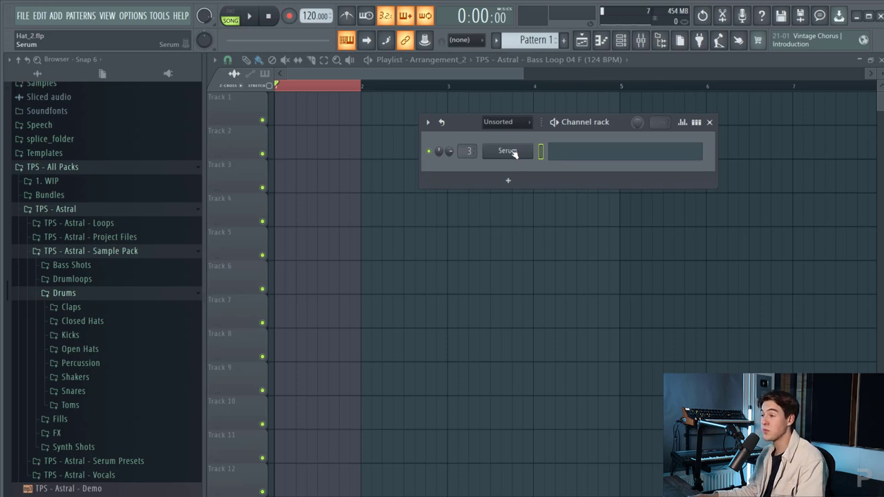
Open the Serum instrument from the channel rack, turn off oscillator A and enable the noise oscillator
click(508, 151)
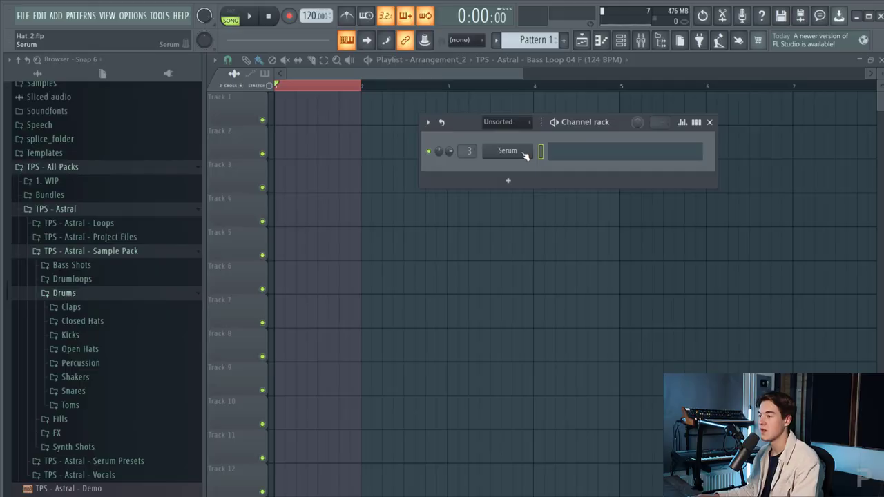
click(523, 152)
drag(446, 129, 531, 129)
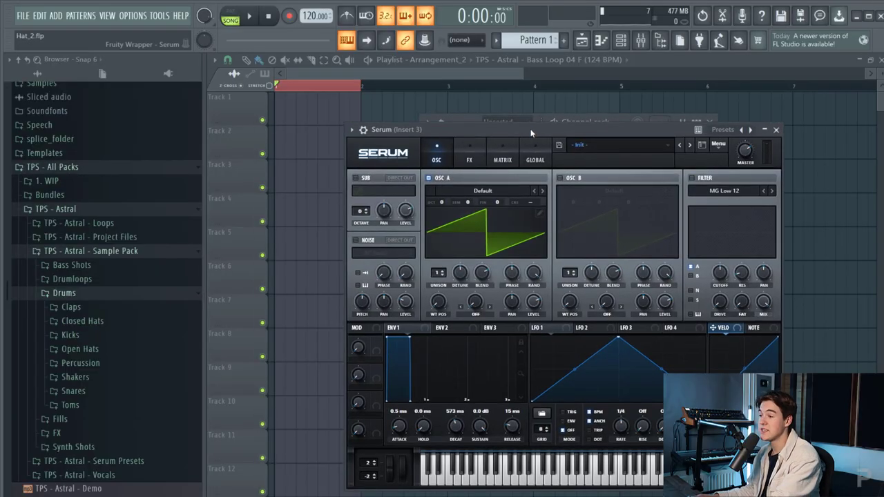
click(429, 178)
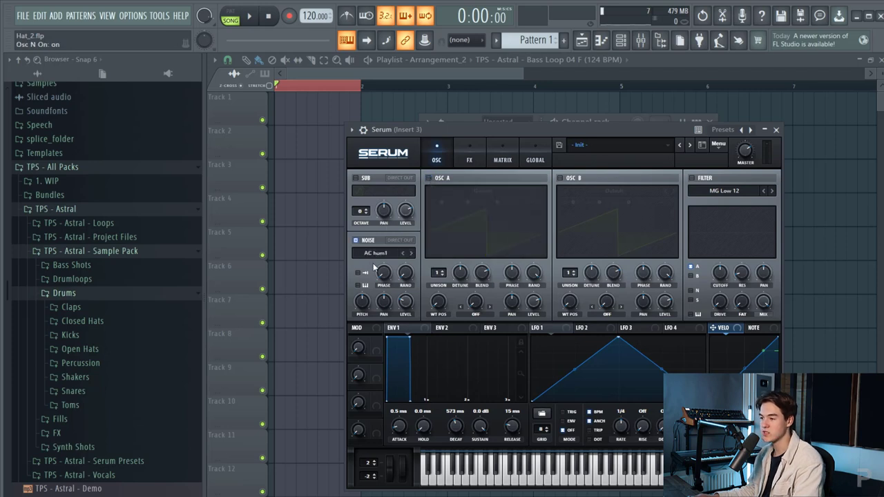
Load the AlphaNz sample from the Analog category into Serum's noise oscillator and raise the noise level
click(374, 253)
mouse_move(381, 266)
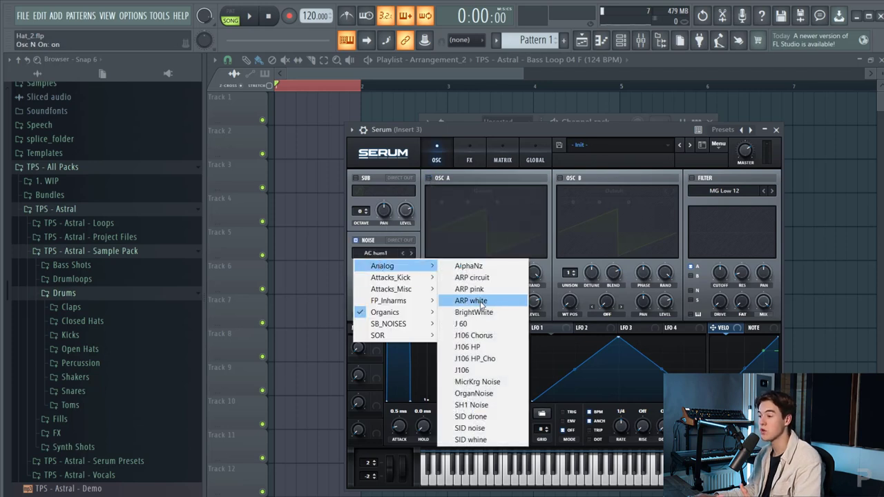
click(482, 305)
click(377, 254)
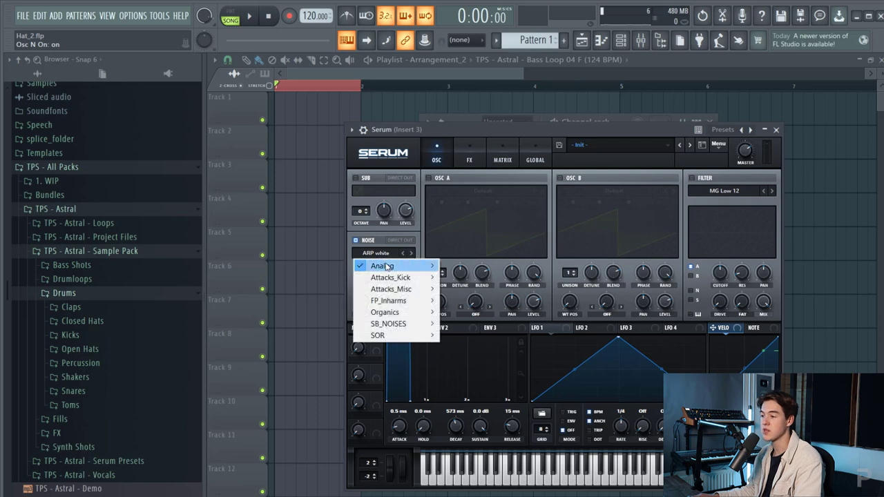
mouse_move(384, 266)
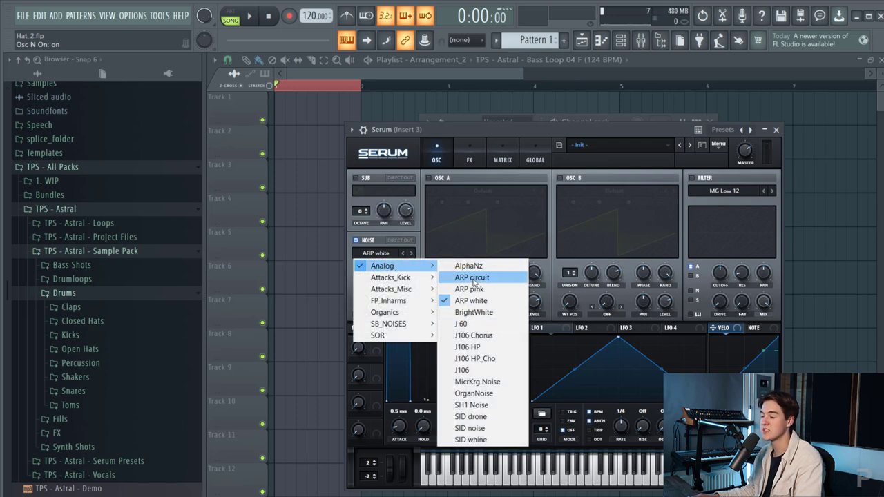
click(470, 266)
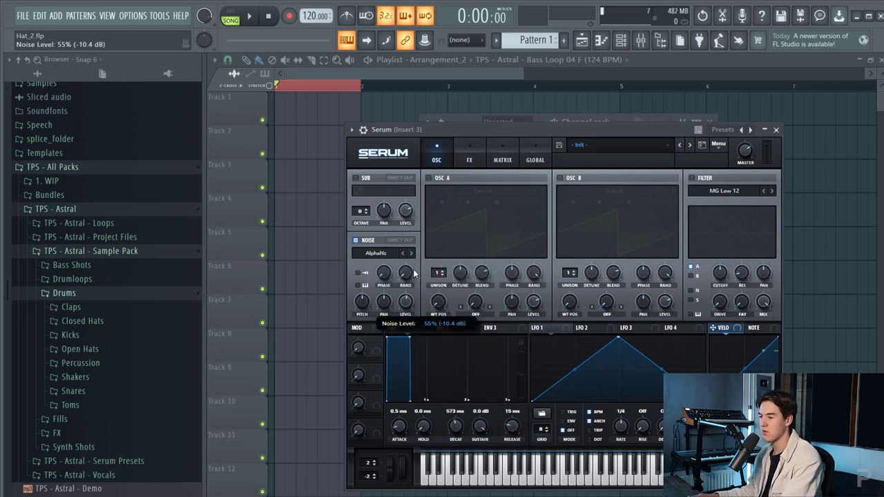
drag(415, 274, 415, 259)
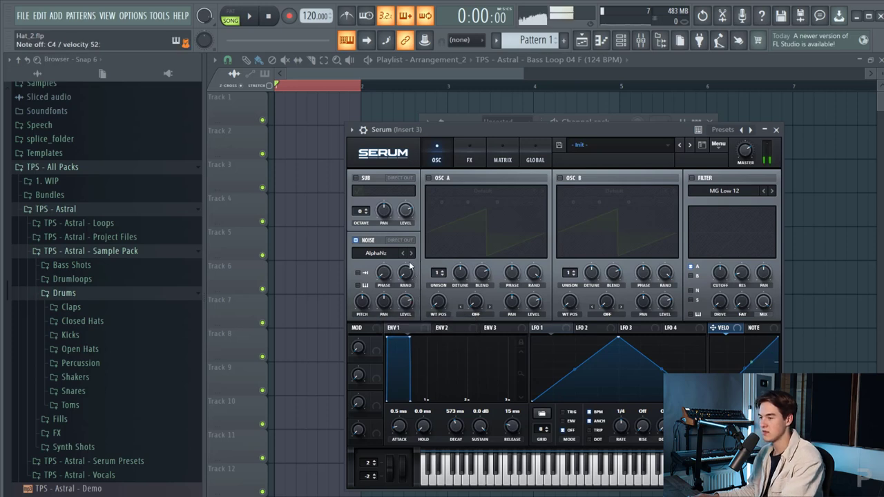
click(404, 254)
click(408, 254)
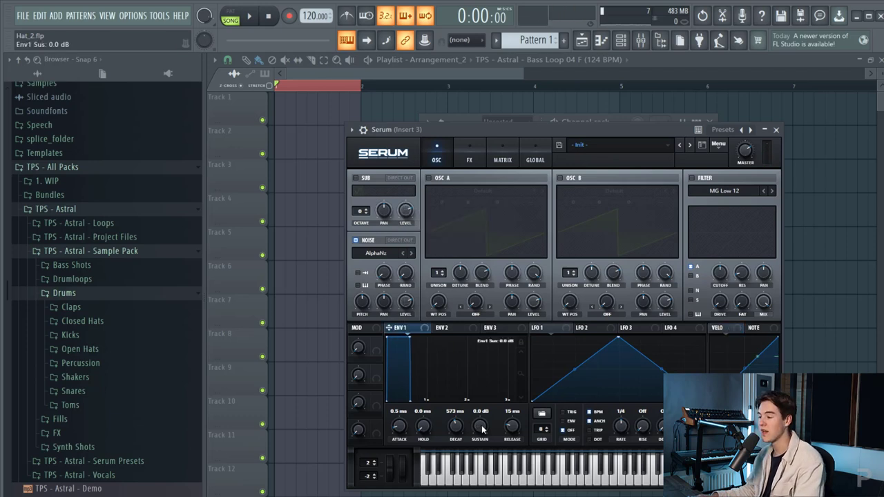
Shape envelope 1 into a short hit with sustain at -inf dB and a decay of 76 ms
drag(482, 454, 462, 494)
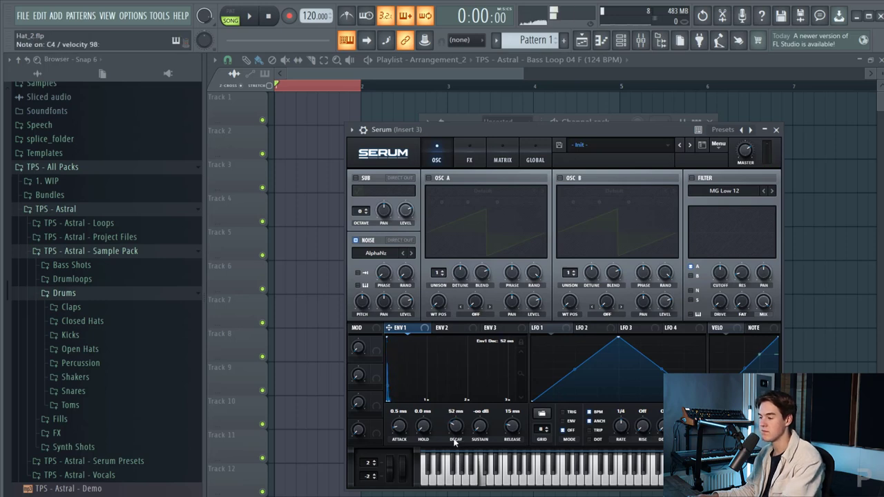
drag(458, 439, 461, 428)
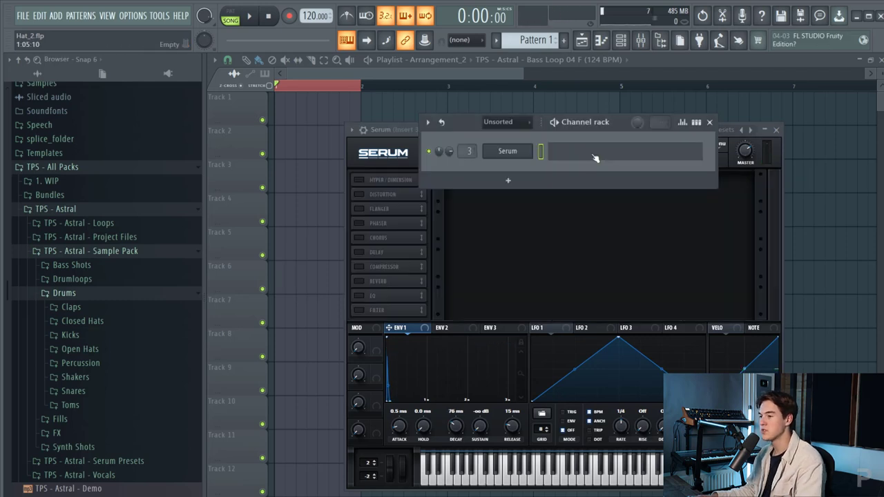
Fill the first bar of the Serum piano roll with sixteen consecutive C6 sixteenth notes
click(596, 158)
click(260, 248)
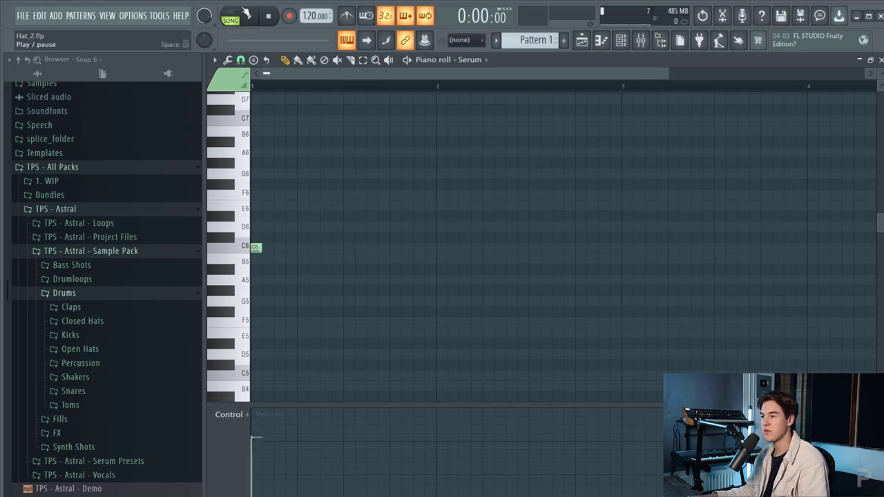
click(272, 246)
drag(279, 255, 255, 244)
key(ctrl+b)
key(ctrl+b)
key(ctrl+b)
key(ctrl+b)
key(ctrl+b)
key(ctrl+b)
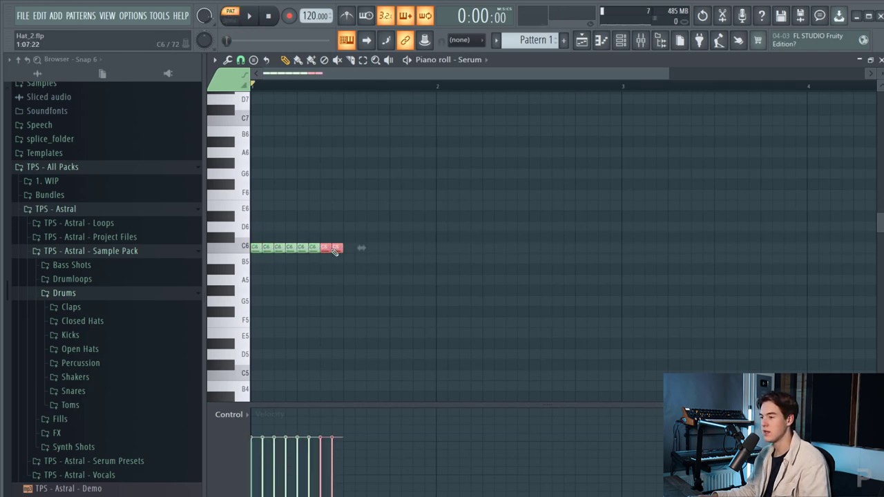
key(ctrl+b)
Set the first bar as the playback range and play the hi-hat pattern
drag(441, 88, 252, 88)
right_click(701, 201)
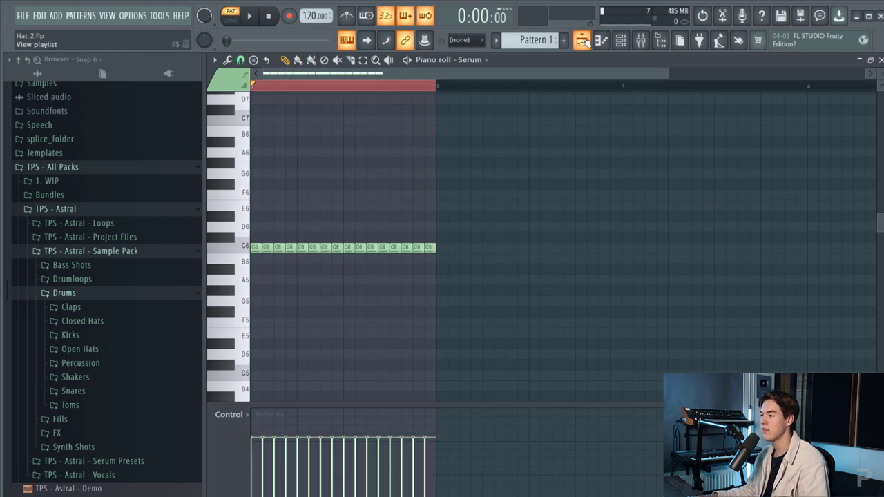
key(space)
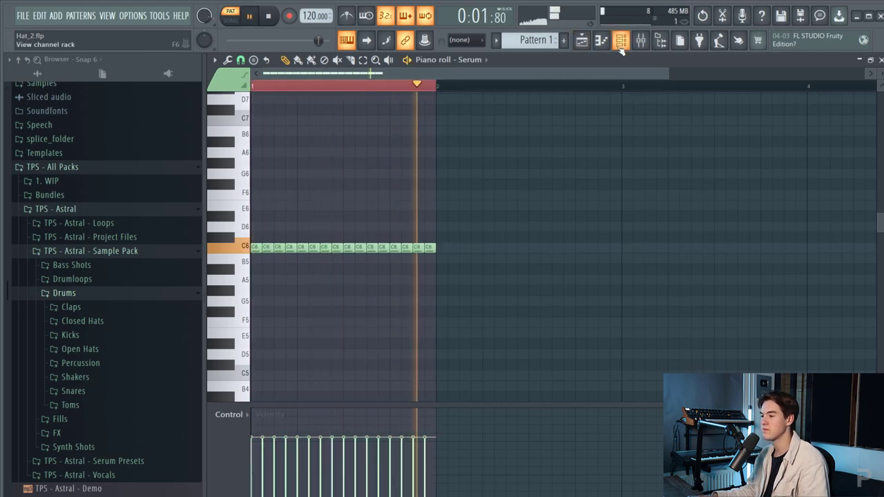
key(space)
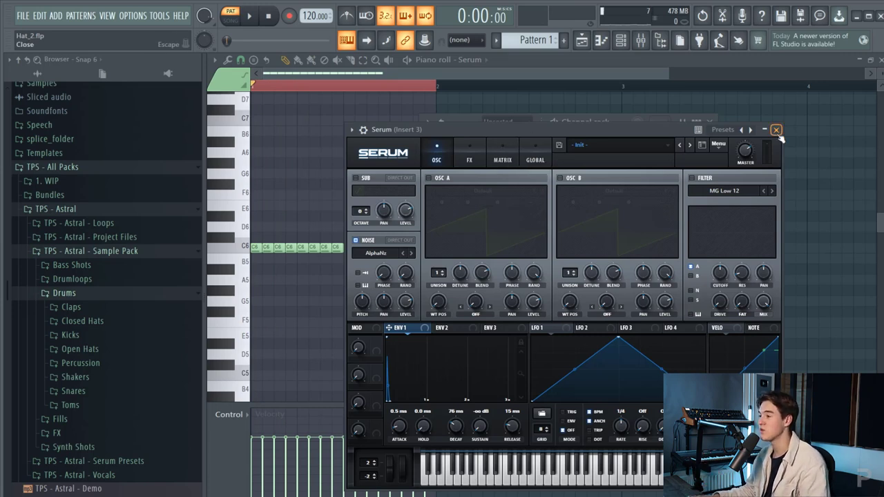
Close Serum and route its channel to mixer track 4
click(776, 129)
click(642, 41)
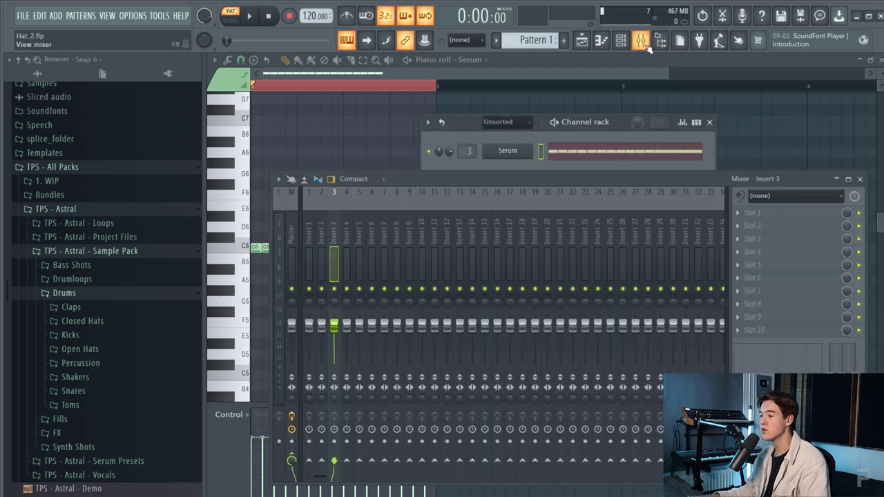
click(346, 232)
key(ctrl+l)
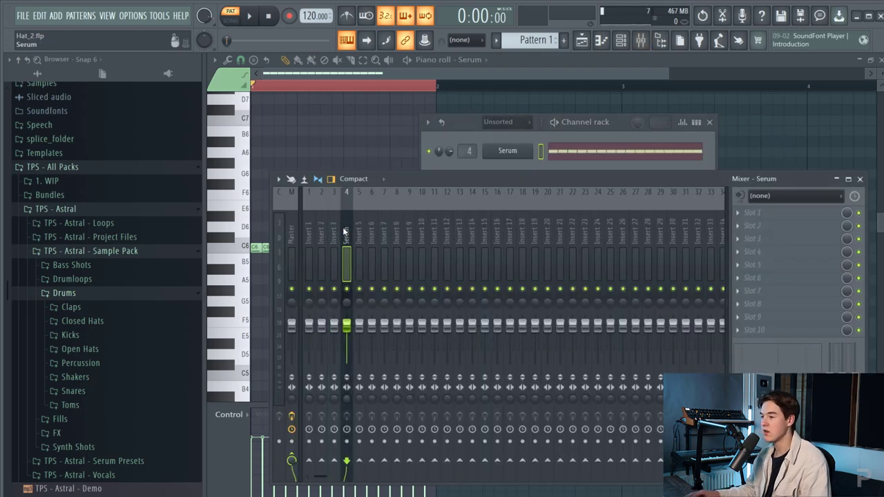
Load Fruity parametric EQ 2 into slot 1 of the Serum mixer track and make band 1 a Gentle 8 high-pass filter
click(775, 213)
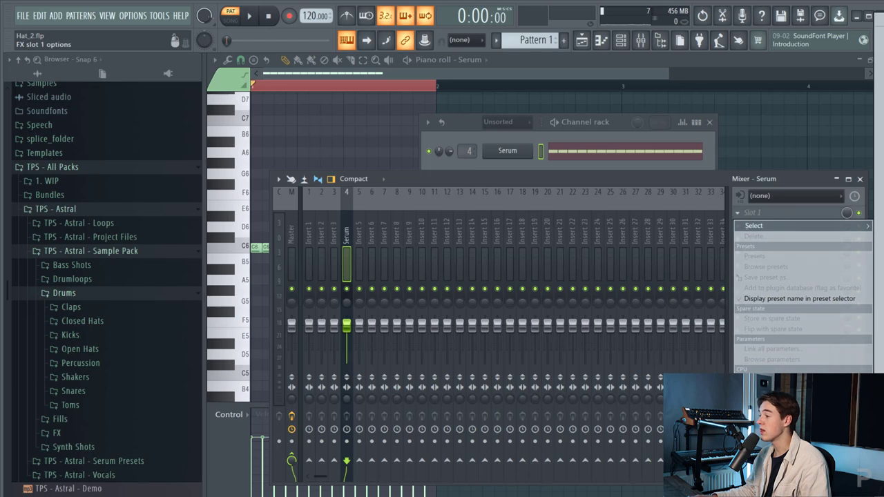
click(879, 226)
mouse_move(581, 151)
mouse_down()
mouse_move(581, 169)
mouse_move(580, 150)
mouse_up()
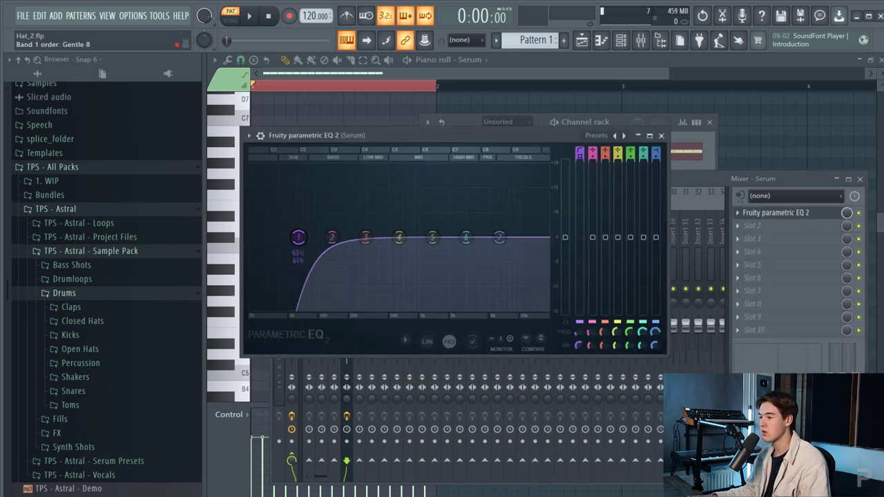
Raise the band 1 high-pass cutoff and boost band 6 by 7.9 dB at 8935 Hz with a 13% bandwidth
drag(298, 237, 518, 191)
key(space)
scroll(424, 238, down, 2)
key(space)
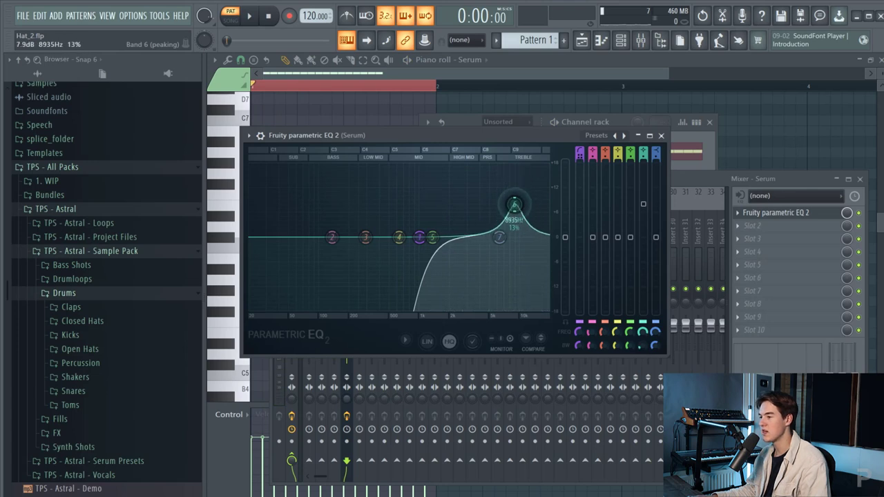
Retune the band 6 boost to about 4.6 dB near 6.8 kHz and move the high-pass cutoff slightly higher during playback
key(space)
drag(516, 204, 504, 166)
key(space)
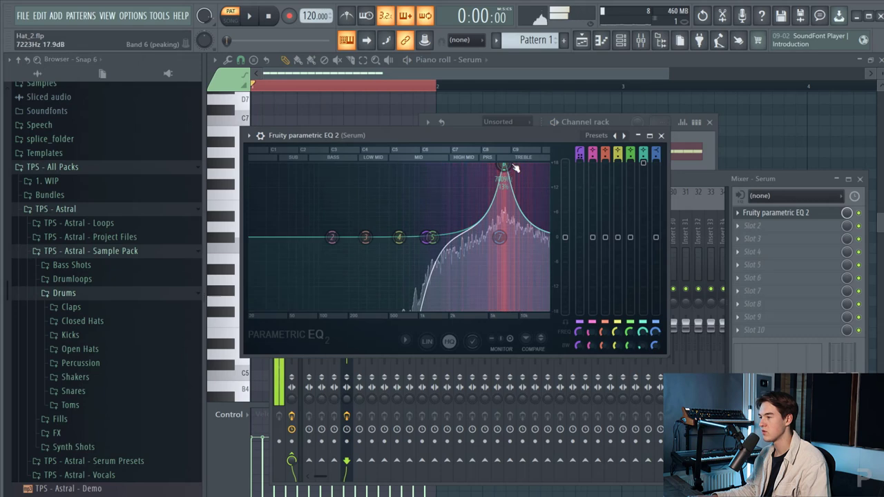
drag(645, 164, 643, 195)
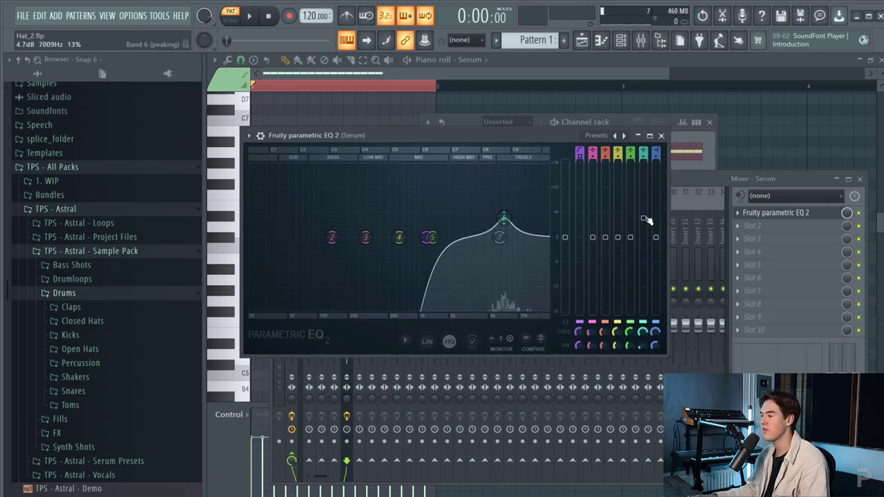
key(space)
mouse_move(505, 219)
mouse_down()
mouse_move(513, 218)
mouse_move(505, 219)
mouse_up()
drag(428, 238, 445, 239)
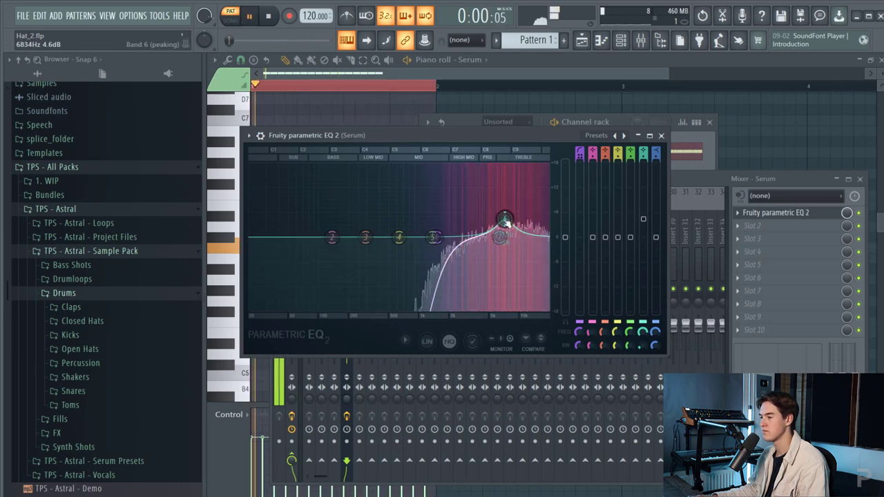
click(661, 136)
key(space)
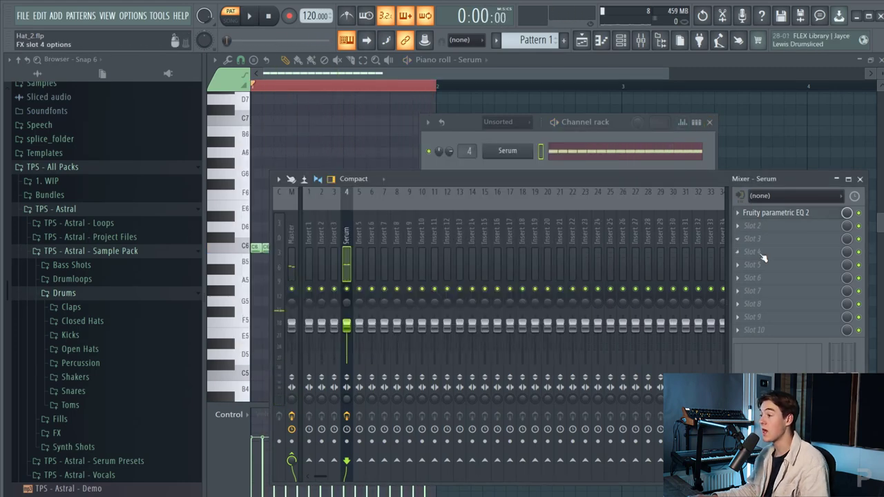
Load a second Fruity parametric EQ 2 into slot 4 of the Serum mixer track
click(762, 258)
click(879, 249)
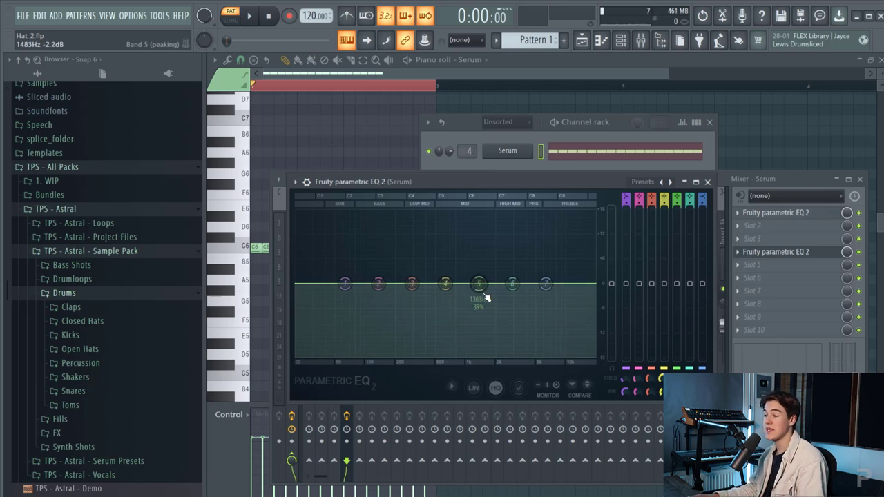
drag(486, 293, 505, 242)
right_click(511, 250)
click(531, 267)
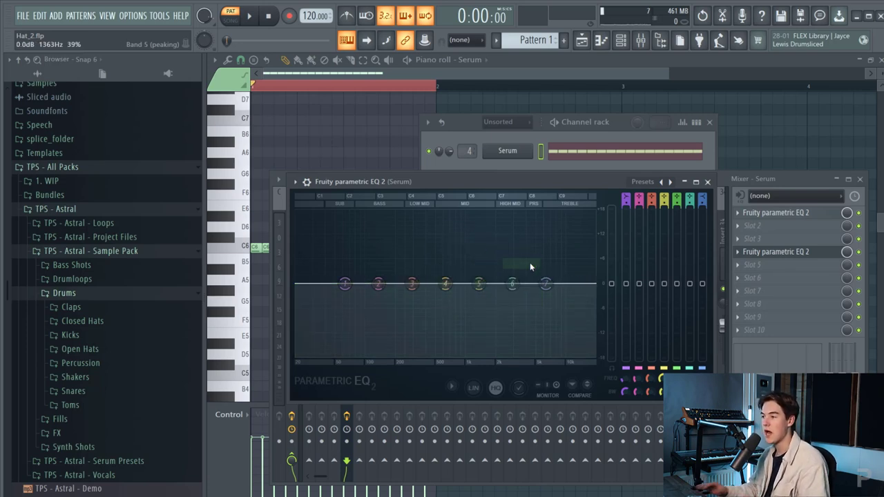
Cut band 5 around 1.36 kHz and lower the band 7 high shelf to -4.0 dB at 11843 Hz while listening
key(space)
drag(479, 284, 477, 323)
key(space)
drag(561, 285, 575, 306)
key(space)
drag(478, 323, 479, 321)
drag(574, 305, 572, 300)
Close and reopen the slot 4 equalizer during playback and lower its band 7 high shelf slightly further
click(760, 252)
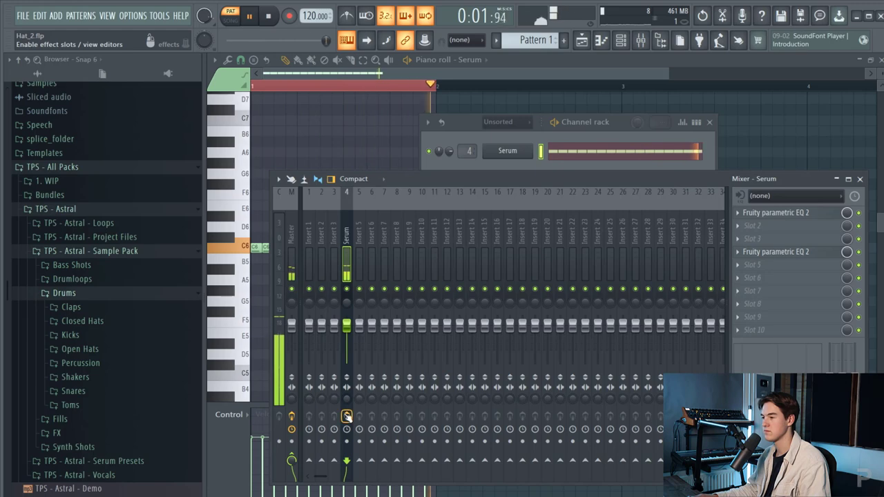
click(776, 260)
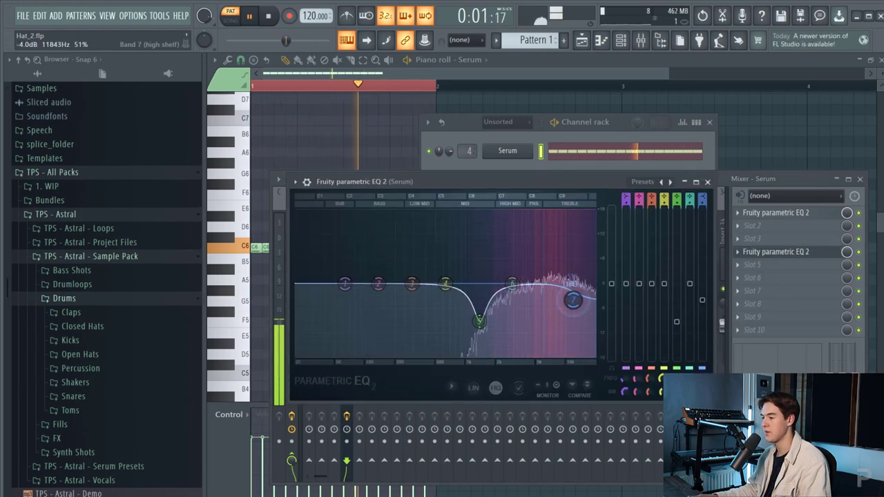
drag(573, 299, 573, 305)
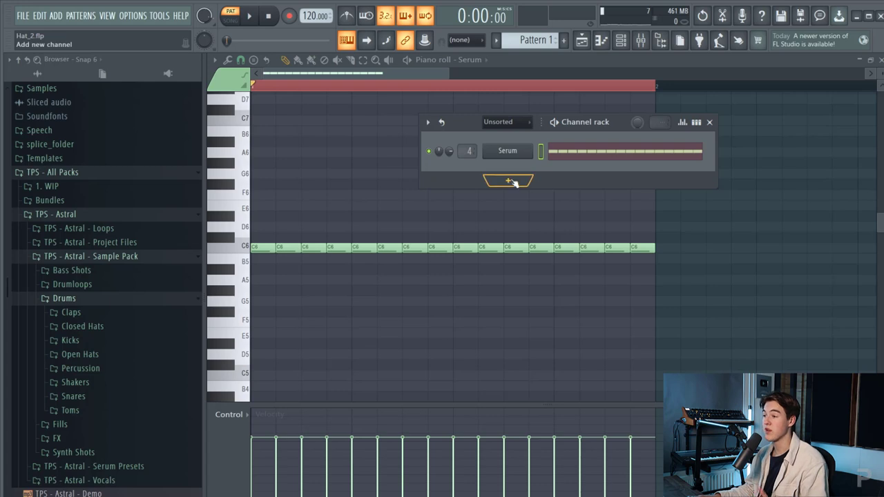
Try varying the velocities of the C6 notes while playing the pattern
drag(261, 462, 263, 480)
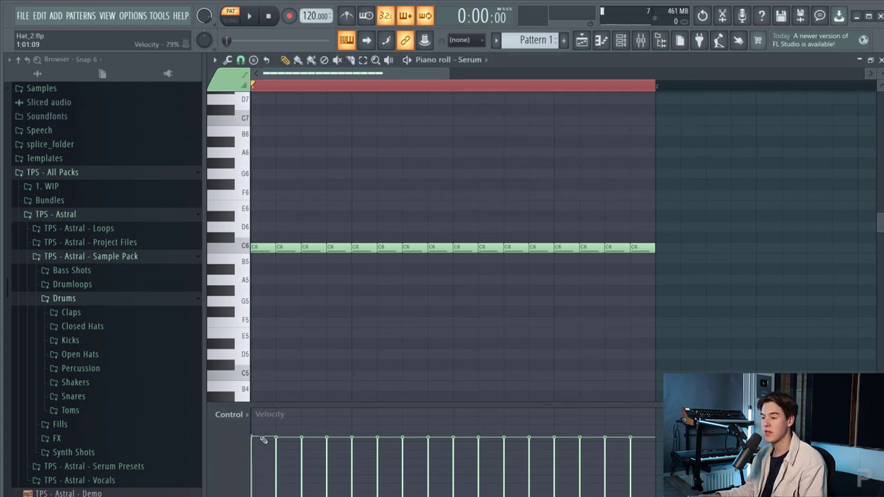
key(space)
mouse_move(261, 438)
mouse_down()
mouse_move(290, 482)
mouse_move(373, 493)
mouse_move(178, 462)
mouse_move(530, 445)
mouse_up()
key(space)
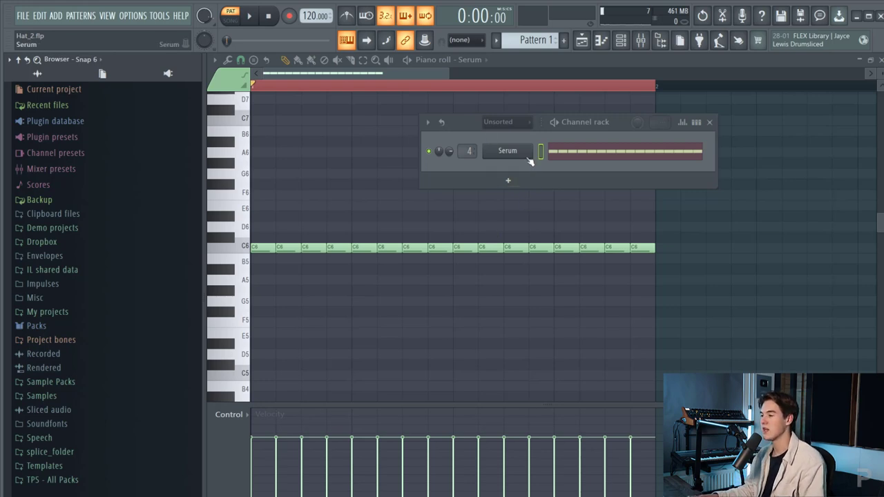
click(526, 156)
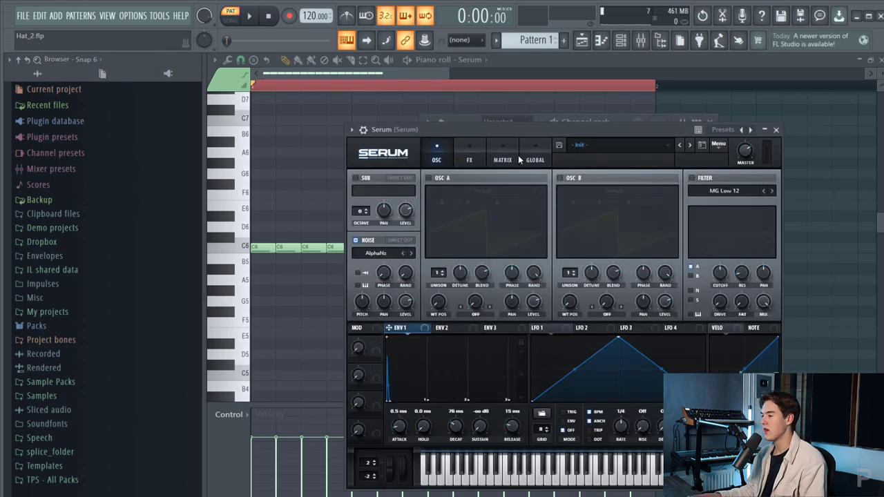
click(776, 130)
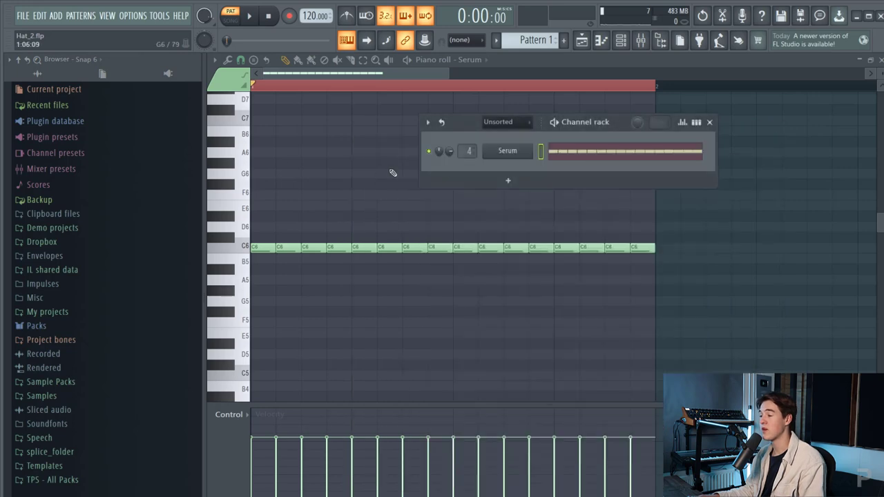
Assign Serum's velocity modulation source to the level of the noise oscillator and return to the piano roll
click(527, 152)
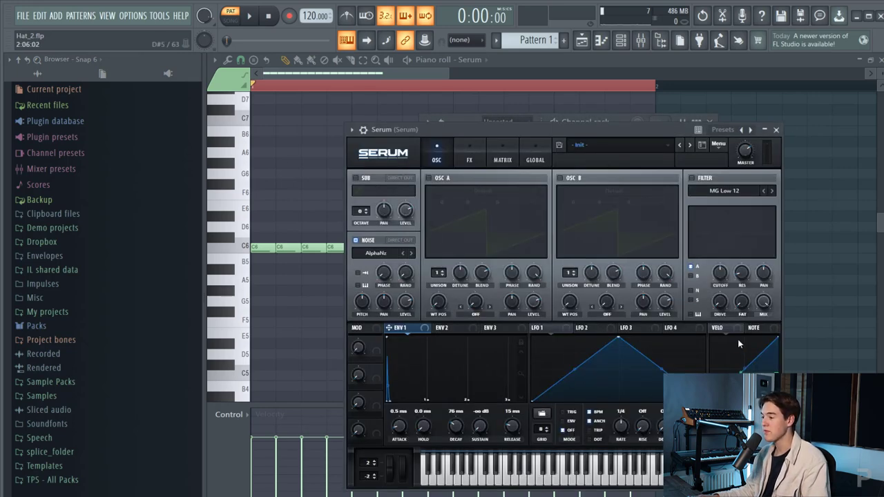
click(680, 328)
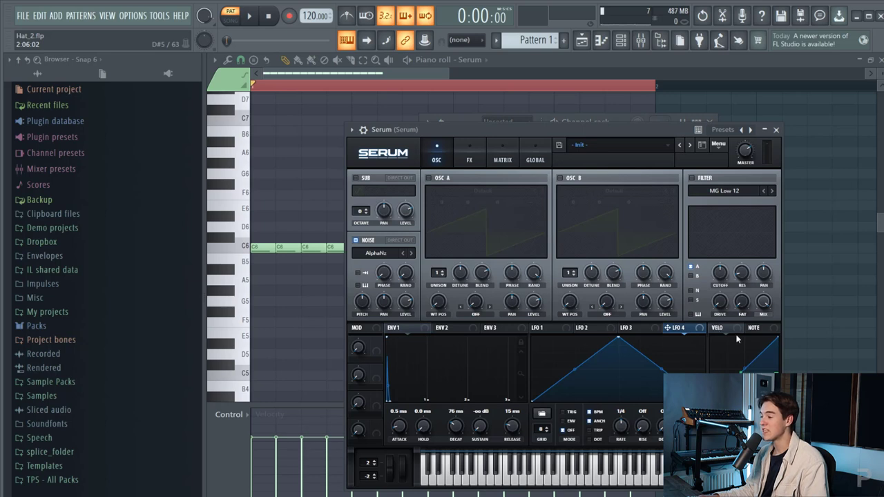
click(730, 331)
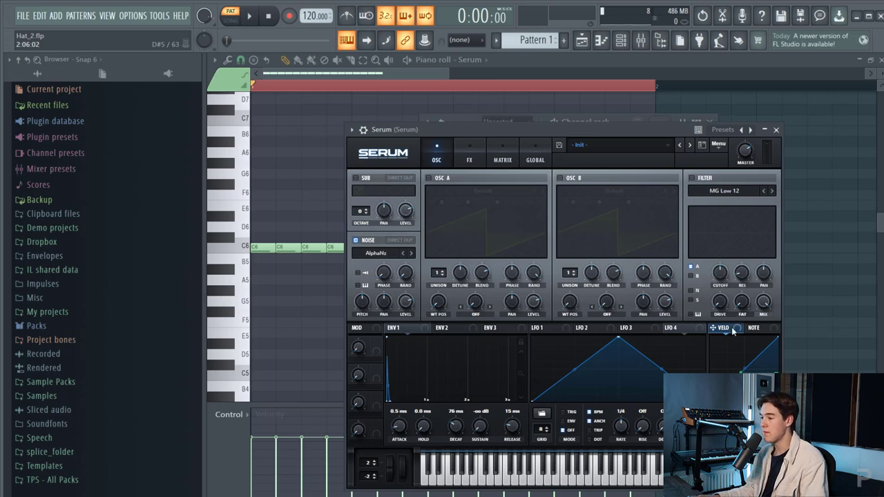
drag(404, 307, 408, 422)
drag(398, 293, 415, 273)
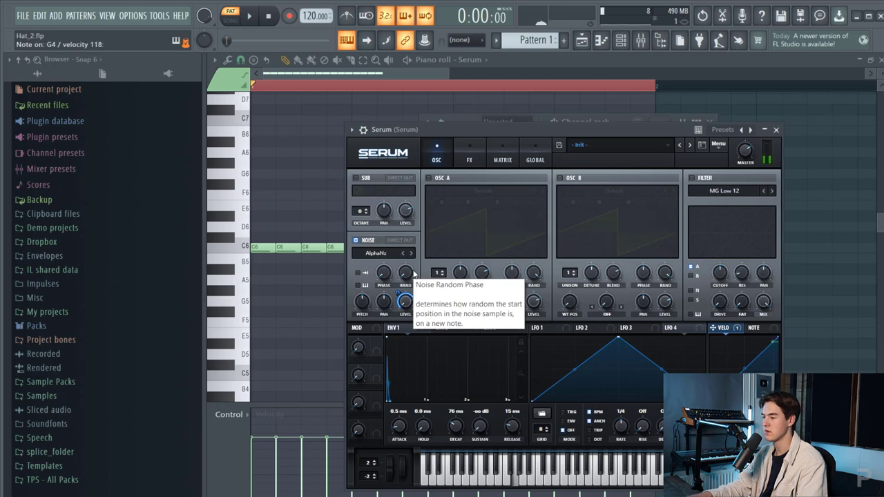
right_click(324, 164)
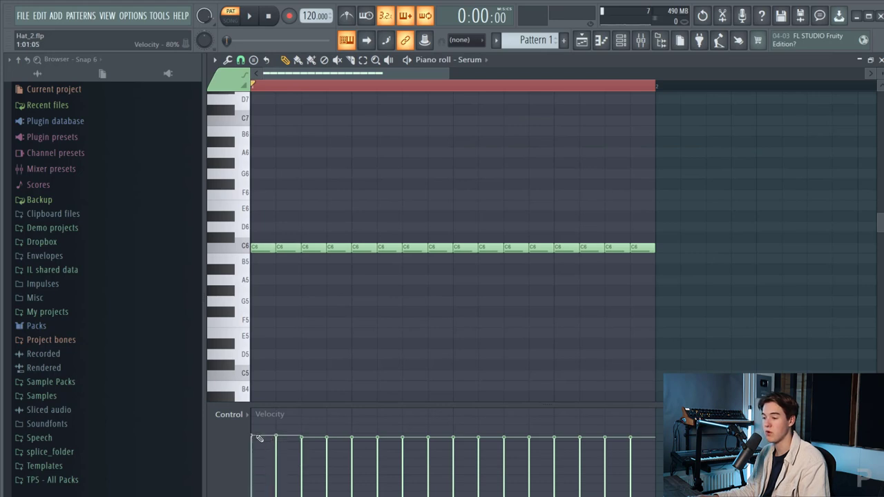
Enlarge the velocity lane and try lower velocities on the second, third, fourth and sixth C6 notes during playback
drag(318, 405, 317, 368)
key(space)
click(274, 463)
click(303, 441)
click(327, 456)
click(377, 442)
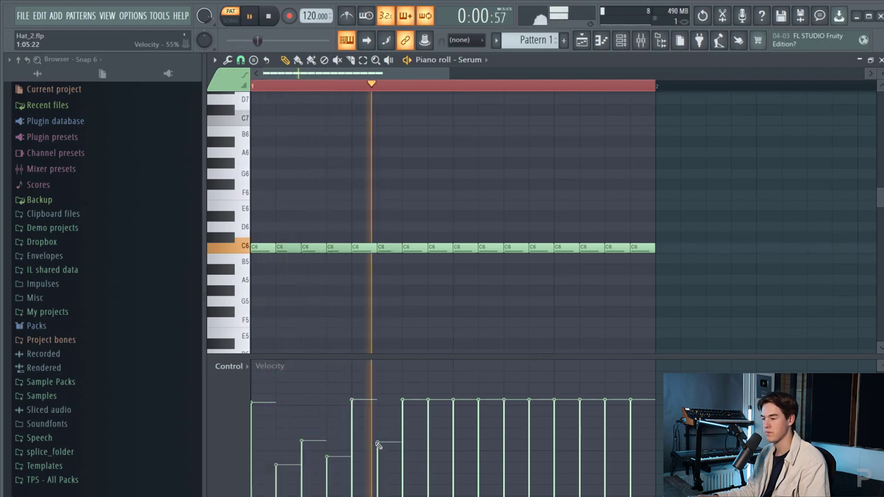
key(space)
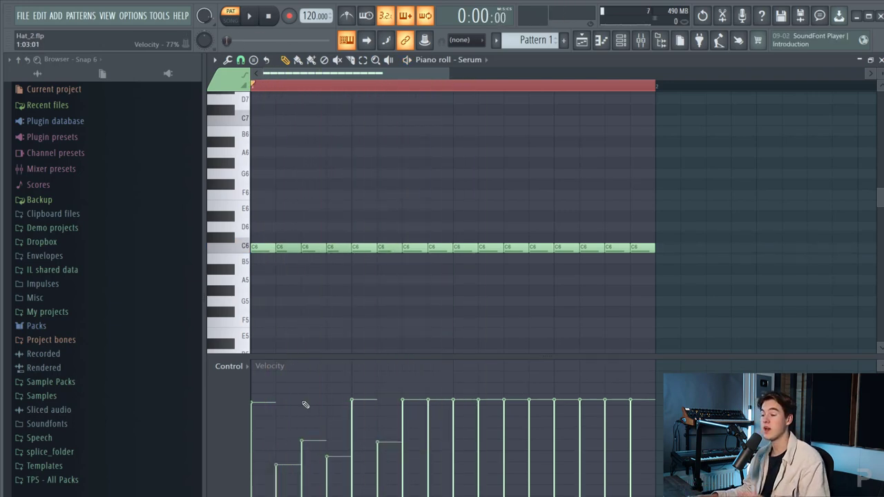
Reset all C6 notes to an even velocity and listen to the pattern
mouse_move(296, 404)
mouse_down()
mouse_move(414, 402)
mouse_move(268, 404)
mouse_up()
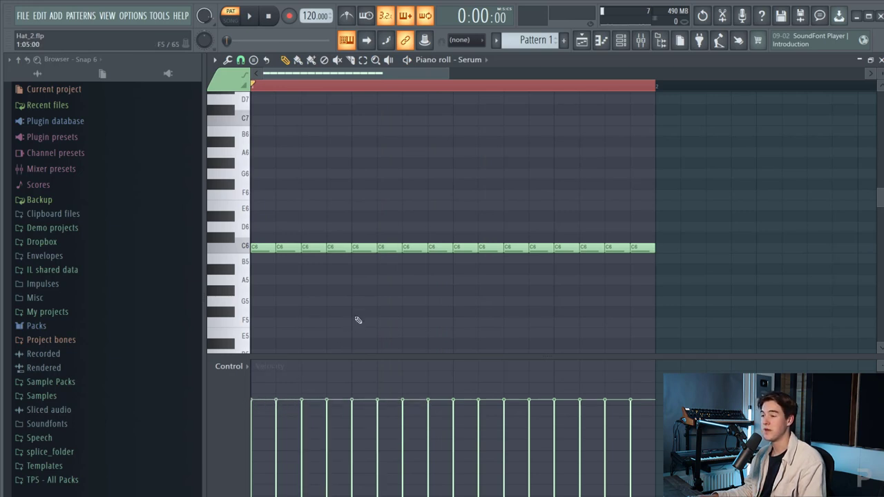
key(space)
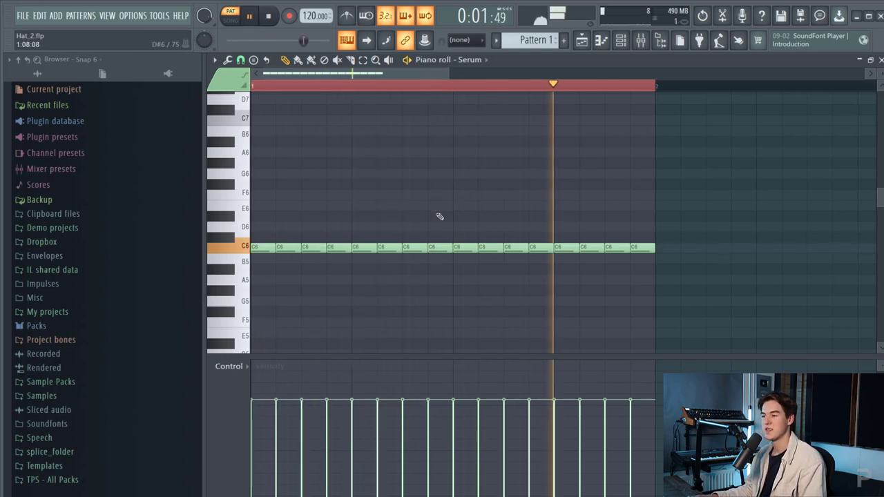
key(space)
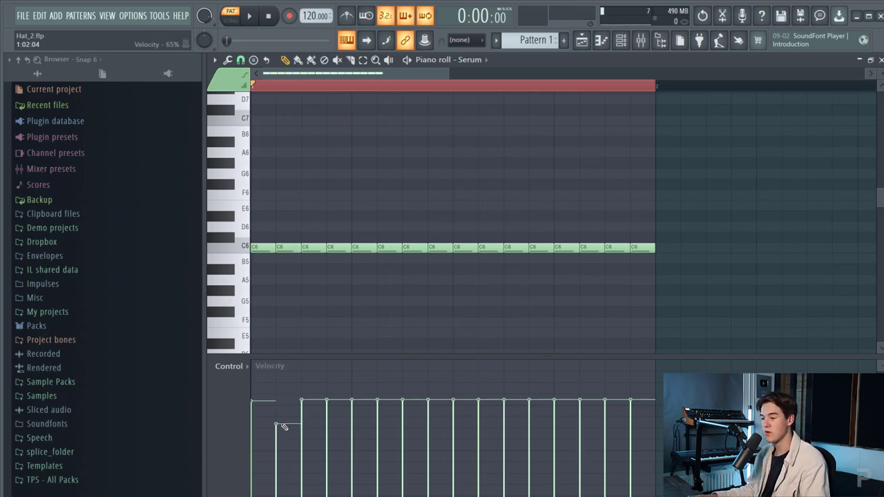
Delete every C6 note after the first beat and lower the velocities of the second, third and fourth notes while looping
drag(393, 246, 646, 247)
drag(652, 87, 355, 146)
key(space)
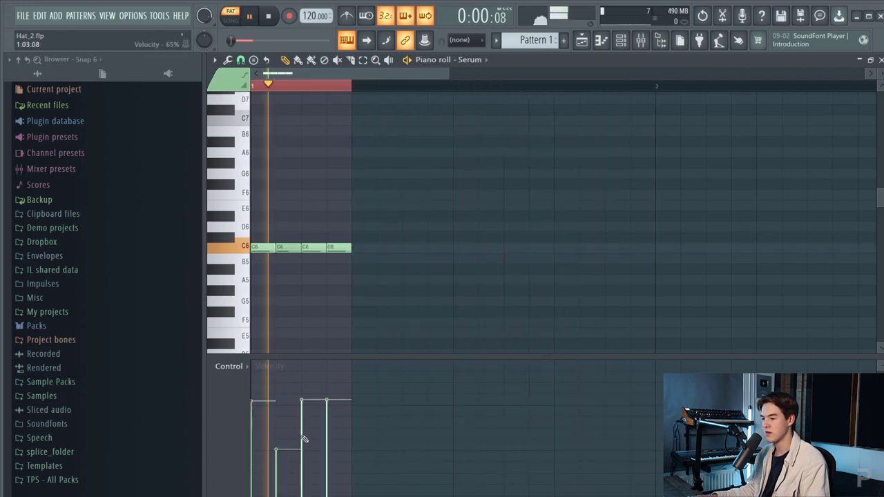
mouse_move(283, 465)
mouse_down()
mouse_move(325, 425)
mouse_move(335, 425)
mouse_move(333, 438)
mouse_up()
key(space)
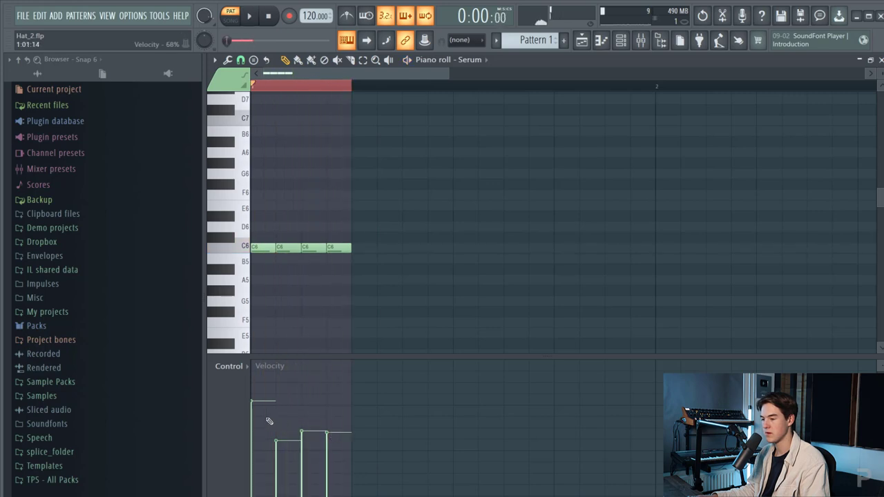
Lower the first note's velocity, make the third note the loudest and give the second a medium velocity while looping
click(260, 442)
drag(291, 410, 292, 387)
key(space)
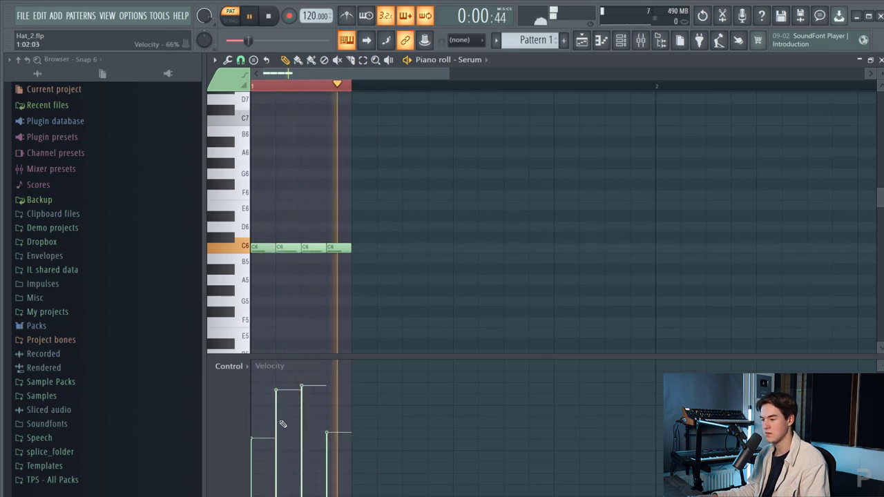
click(284, 431)
drag(290, 433, 290, 424)
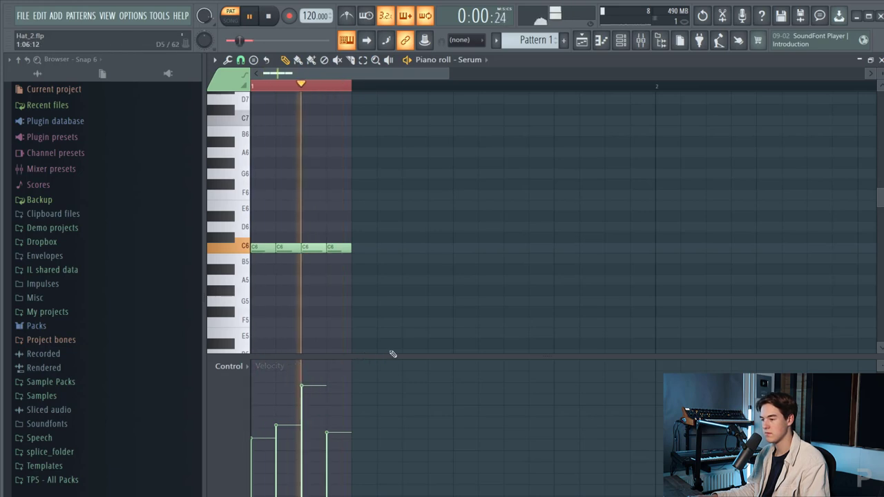
key(space)
Duplicate the four-note group three times to fill the bar and vary the velocities within the last group
key(ctrl+a)
key(ctrl+b)
key(ctrl+b)
key(ctrl+b)
key(ctrl+a)
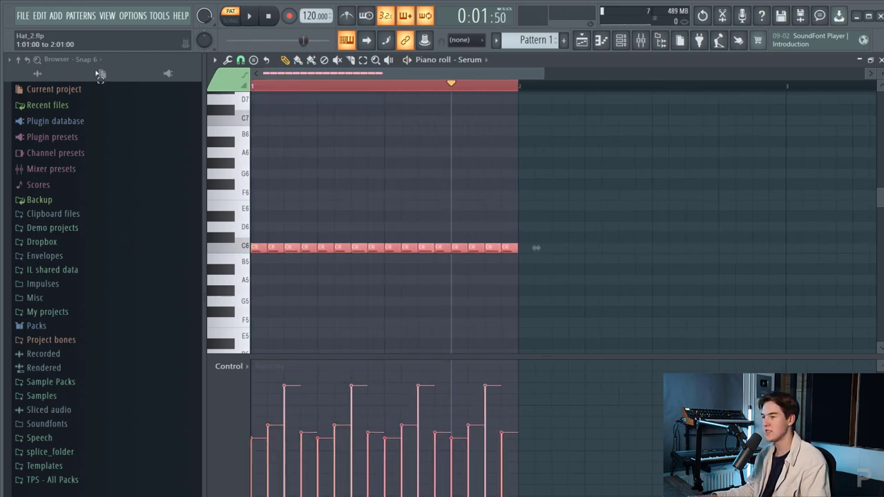
key(space)
key(ctrl+d)
key(space)
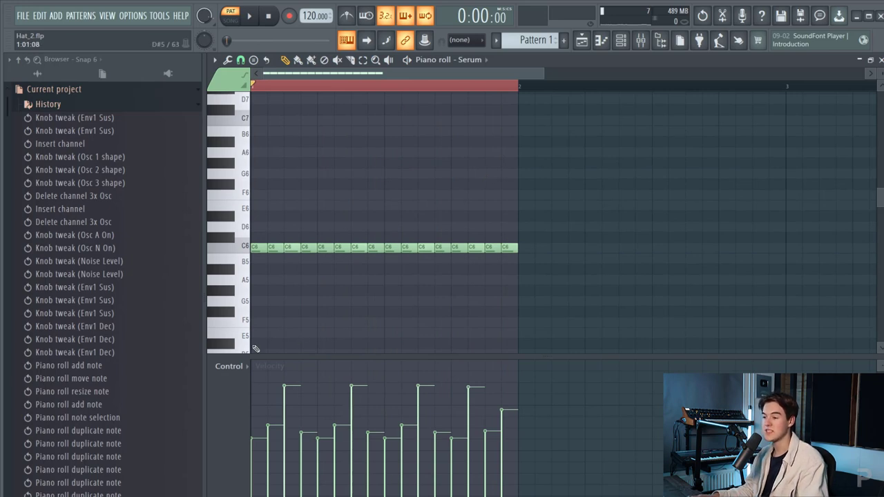
Try panning the first C6 note fully to one side in the note pan lane, and undo it
click(231, 366)
click(249, 388)
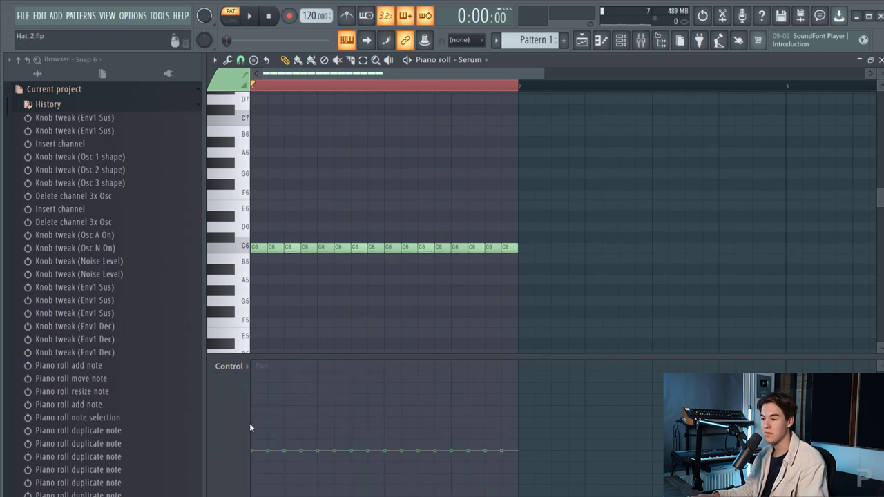
drag(253, 423, 256, 345)
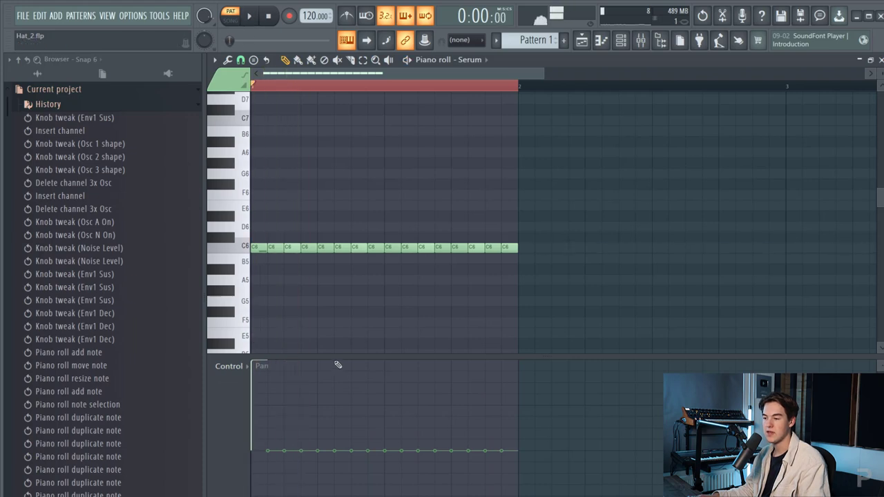
key(ctrl+z)
click(621, 40)
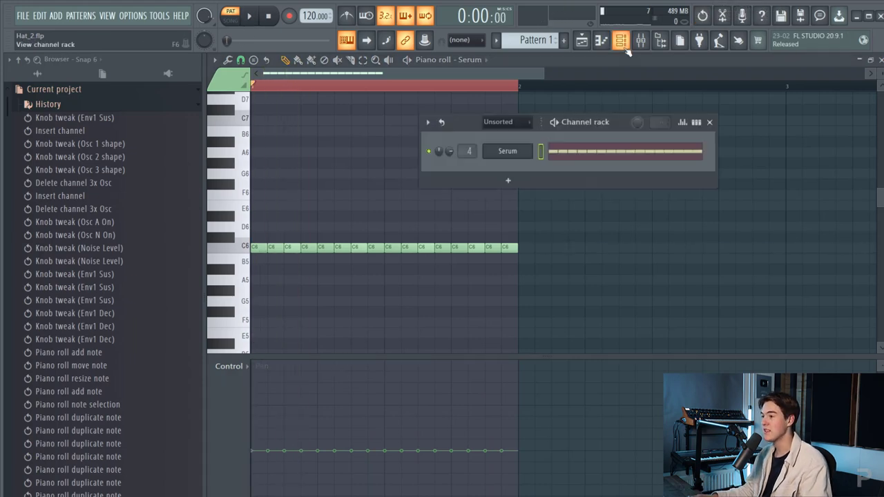
click(508, 150)
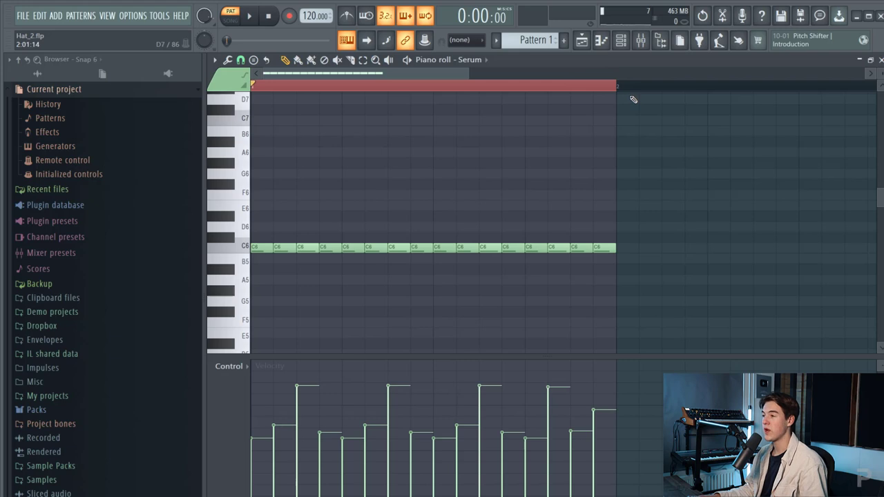
Turn the channel rack's main swing up to 100% and adjust it while playing the pattern
click(622, 41)
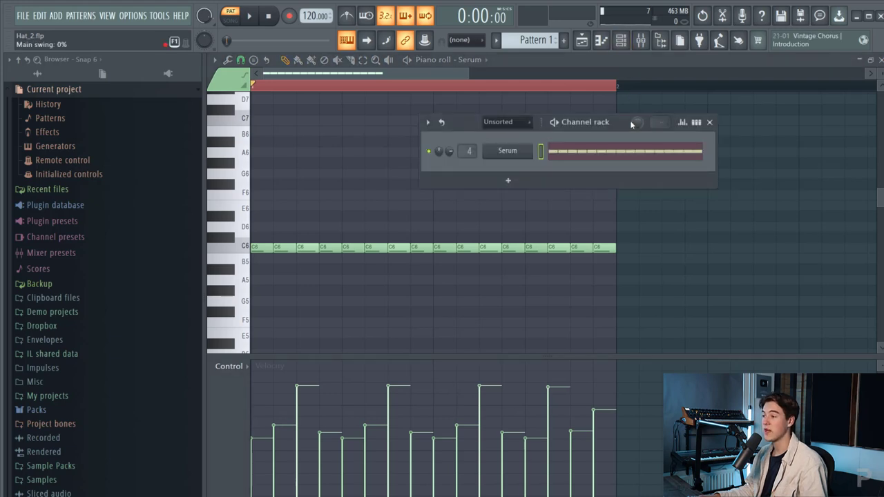
drag(613, 129, 582, 139)
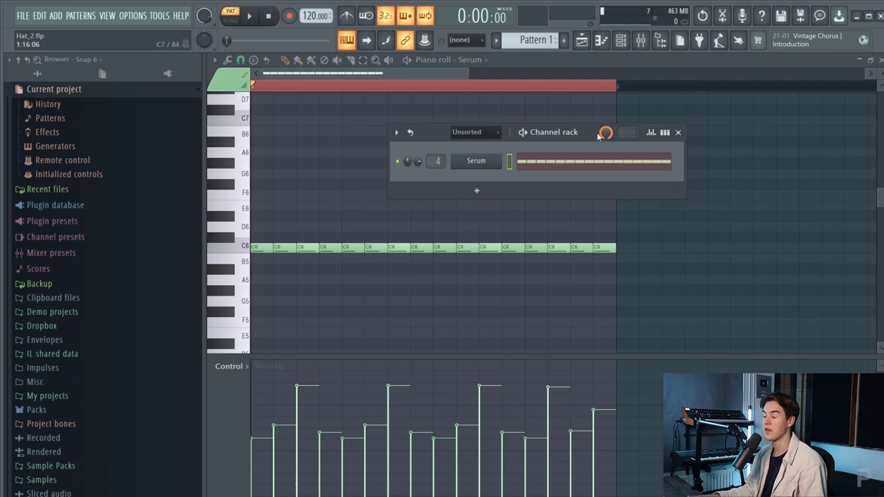
click(249, 16)
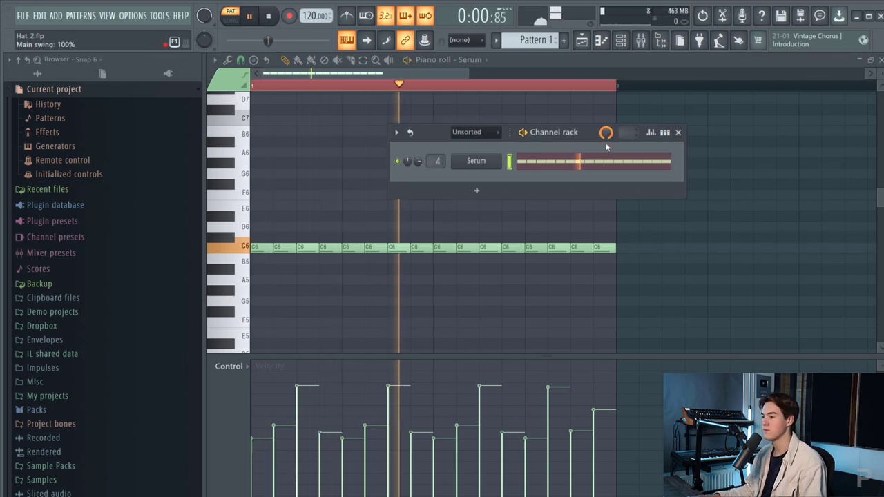
drag(605, 138, 608, 111)
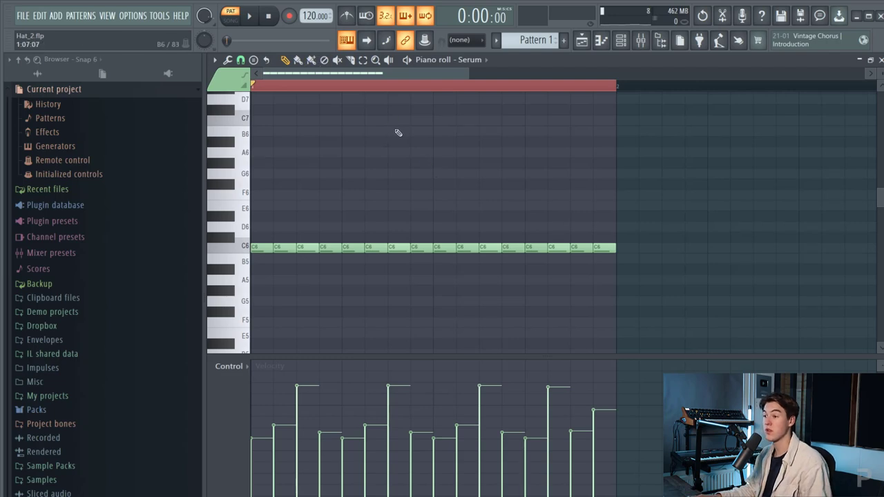
Open the piano roll quantizer, apply the 16_drummer swing 1 groove template to the C6 notes and listen to it
key(alt+q)
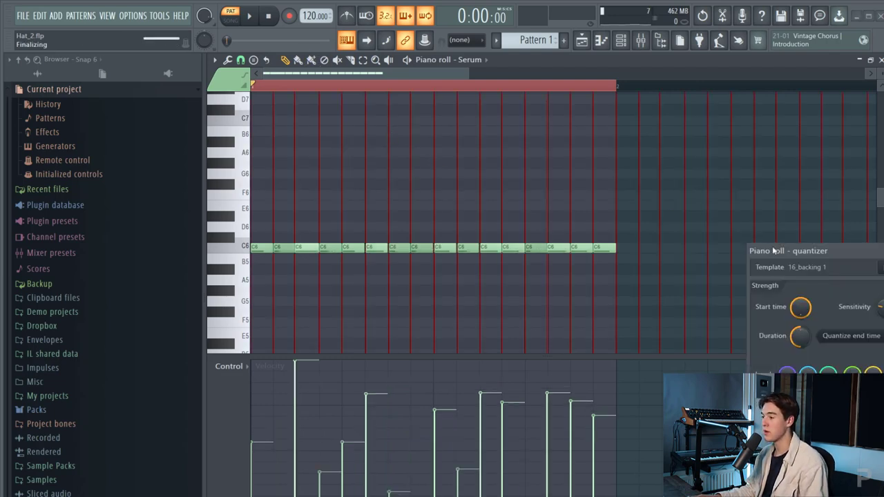
drag(775, 252, 442, 169)
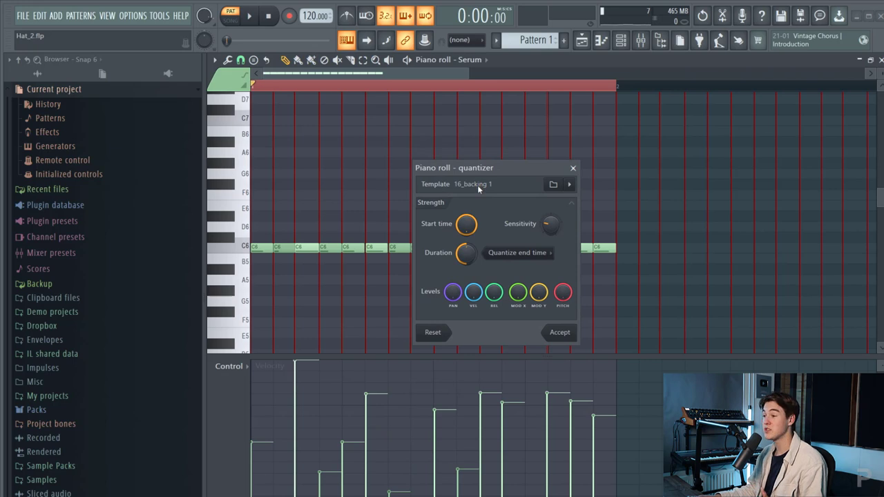
click(569, 184)
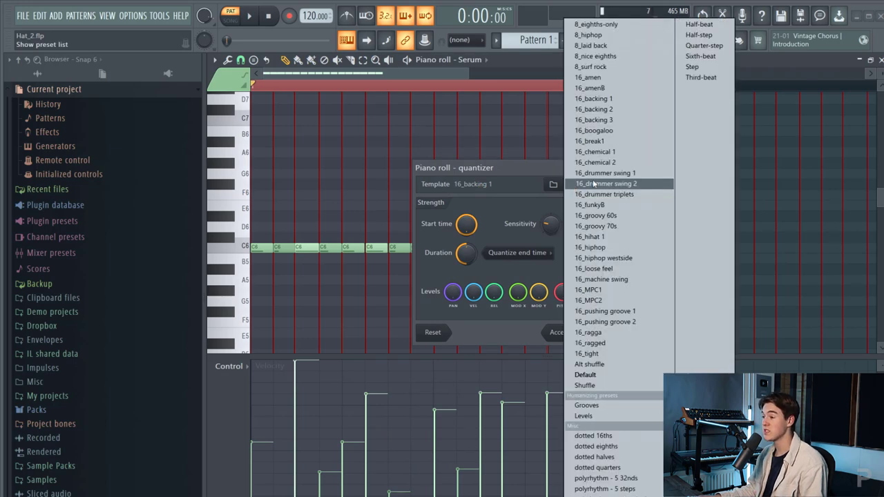
click(599, 173)
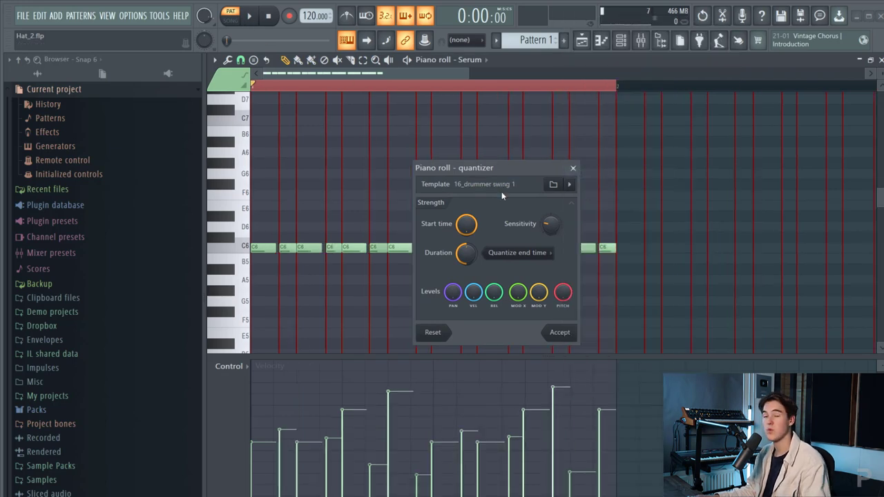
key(space)
key(space)
Try the 16_tight groove template on the C6 notes and listen to the pattern
click(570, 185)
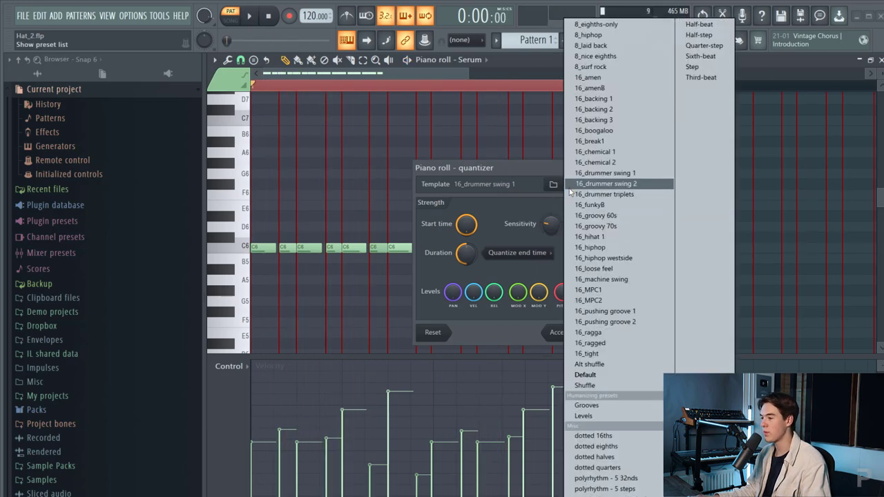
click(607, 354)
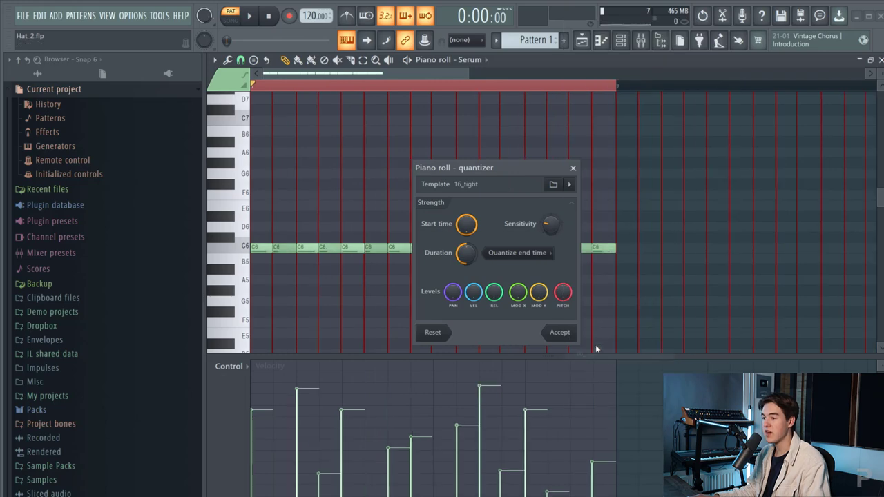
key(space)
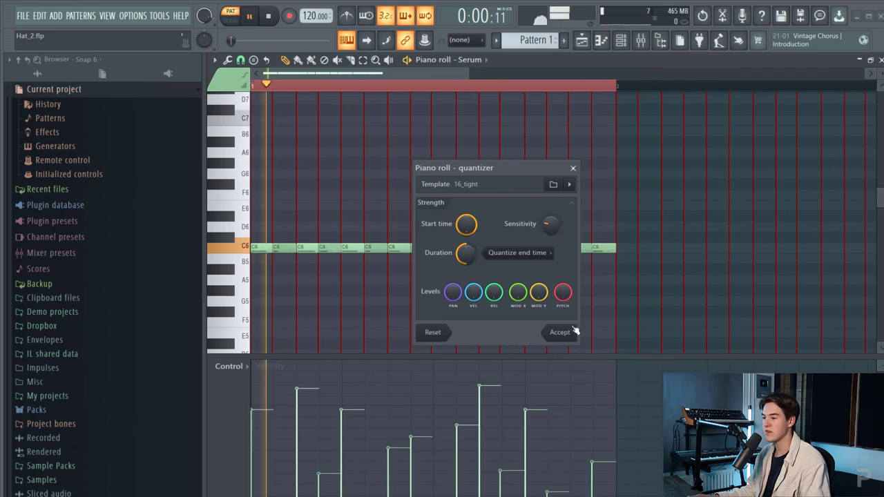
click(554, 184)
key(Escape)
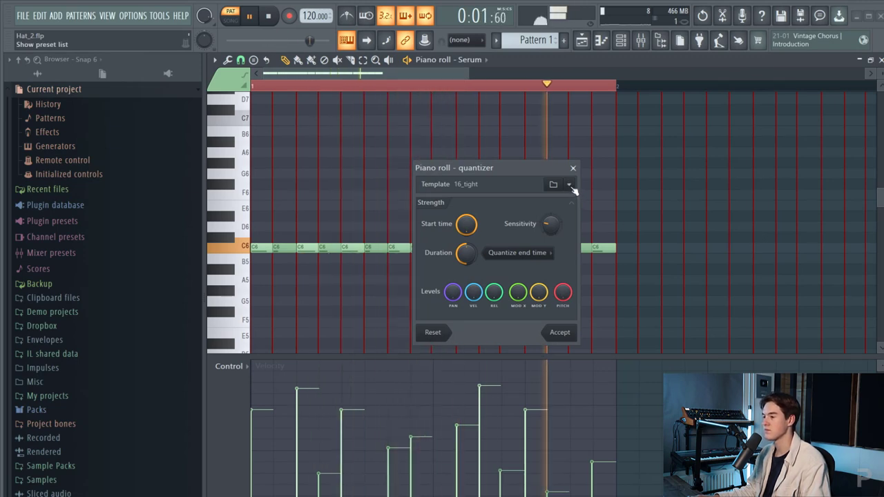
Switch the quantizer to the 16_groovy 70s groove template and listen to the pattern
click(571, 187)
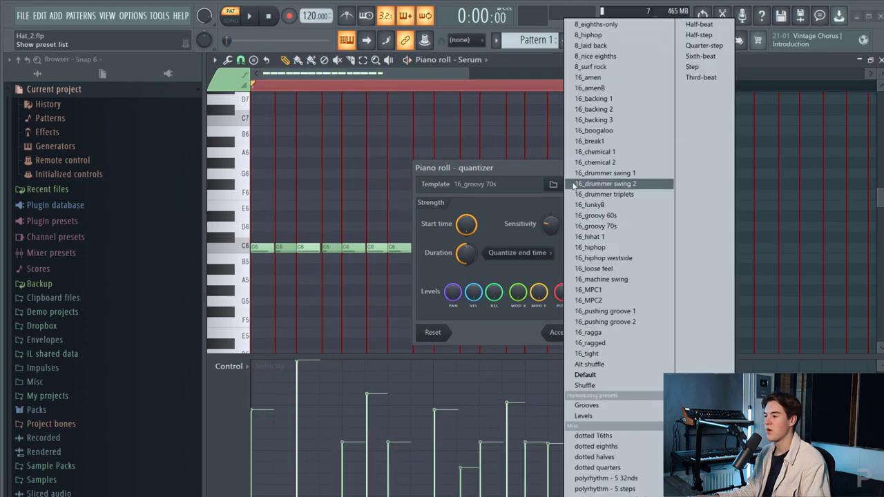
click(596, 226)
key(space)
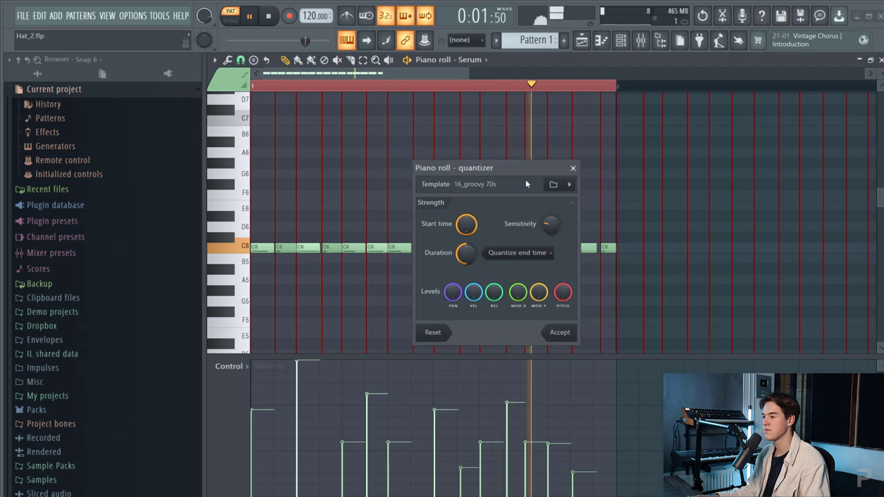
key(space)
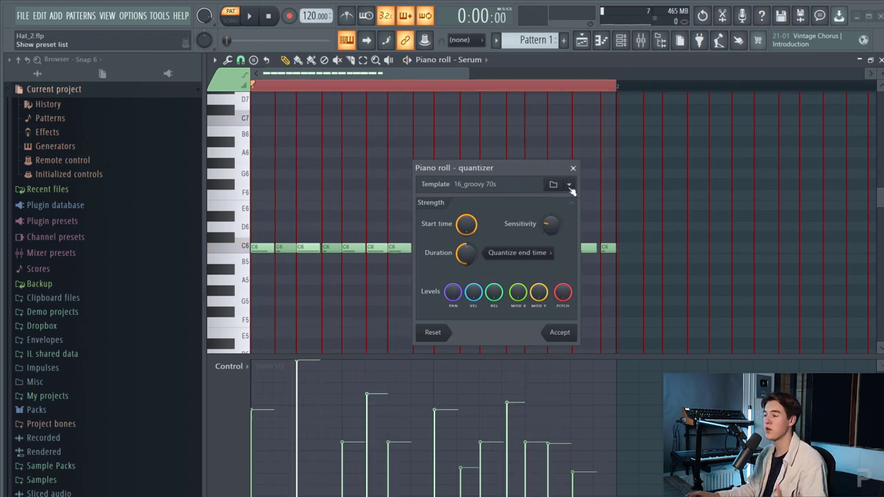
Switch the quantizer to the 16_machine swing groove template and play the C6 notes
click(570, 185)
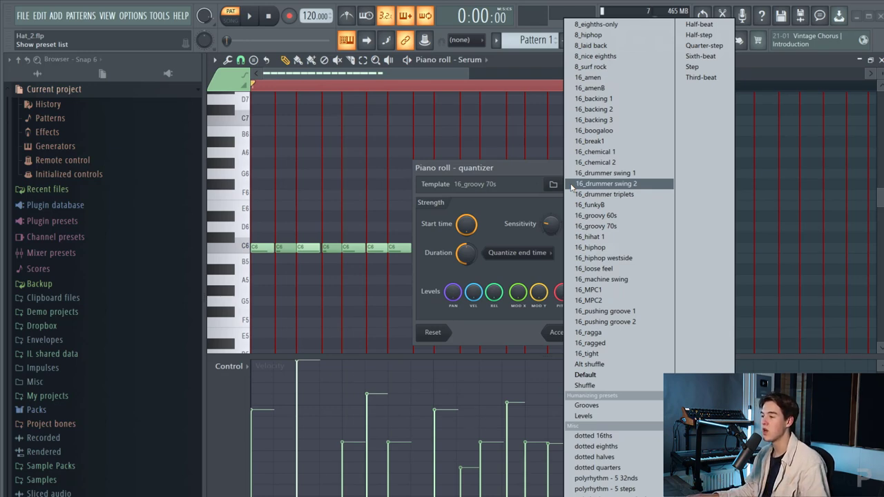
click(595, 280)
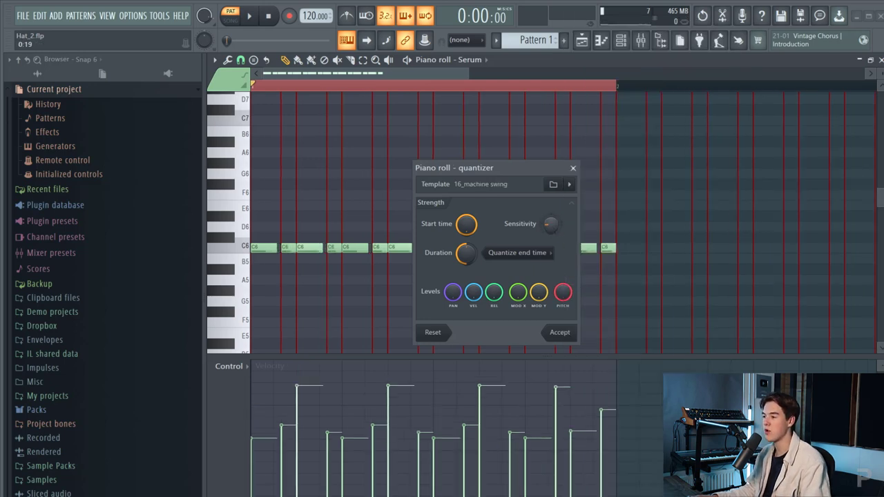
key(space)
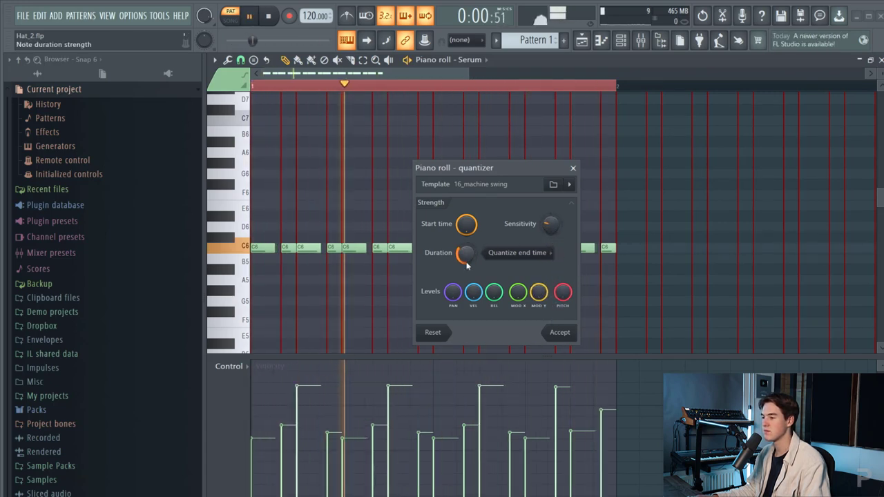
Adjust the quantizer's duration and start time strengths while comparing how the C6 pattern sounds
mouse_move(467, 257)
mouse_down()
mouse_move(467, 240)
mouse_move(467, 250)
mouse_up()
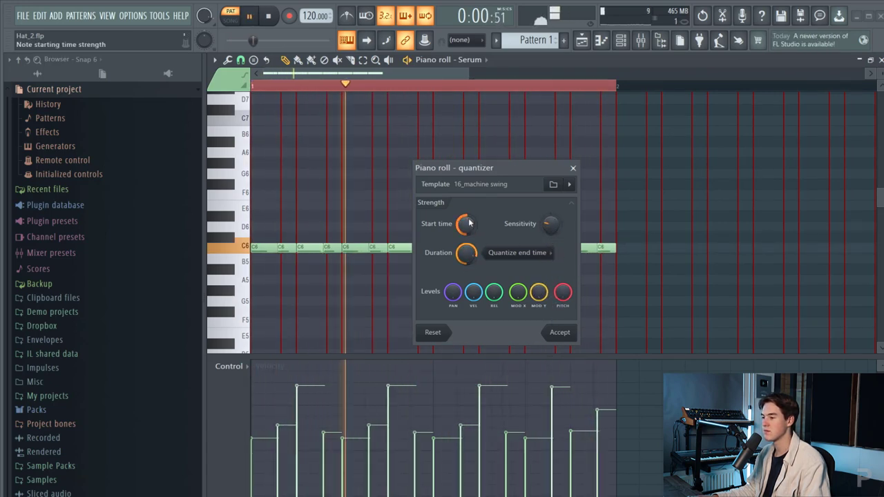
key(space)
key(space)
key(space)
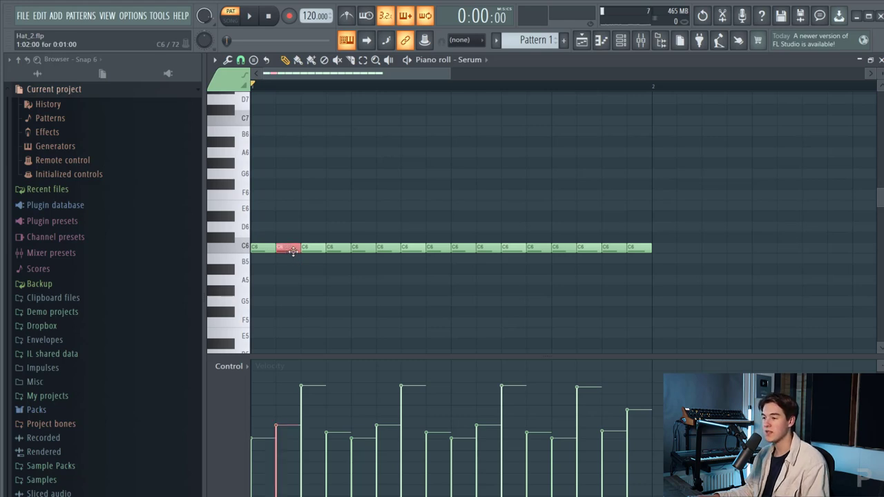
Select every second C6 note, shift the selection slightly later off the grid and play the pattern
ctrl+click(342, 250)
ctrl+click(388, 250)
ctrl+click(437, 251)
ctrl+click(487, 250)
ctrl+click(537, 250)
ctrl+click(588, 250)
ctrl+click(639, 250)
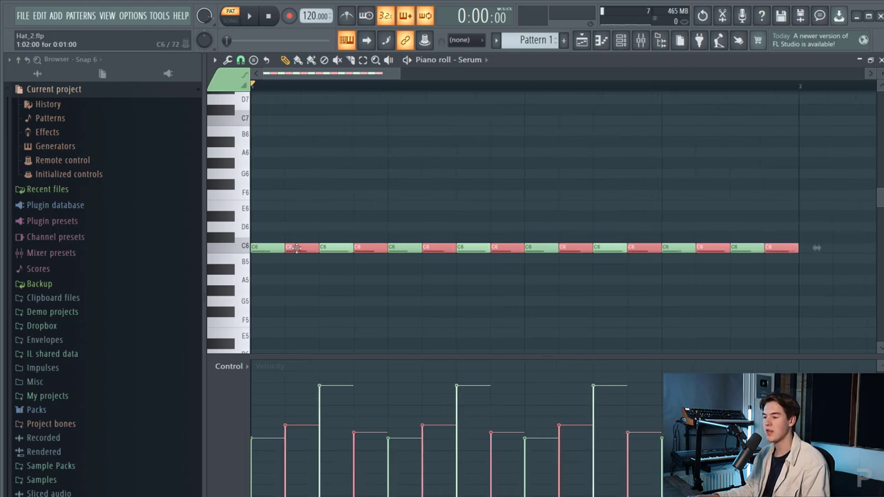
drag(296, 247, 299, 247)
key(space)
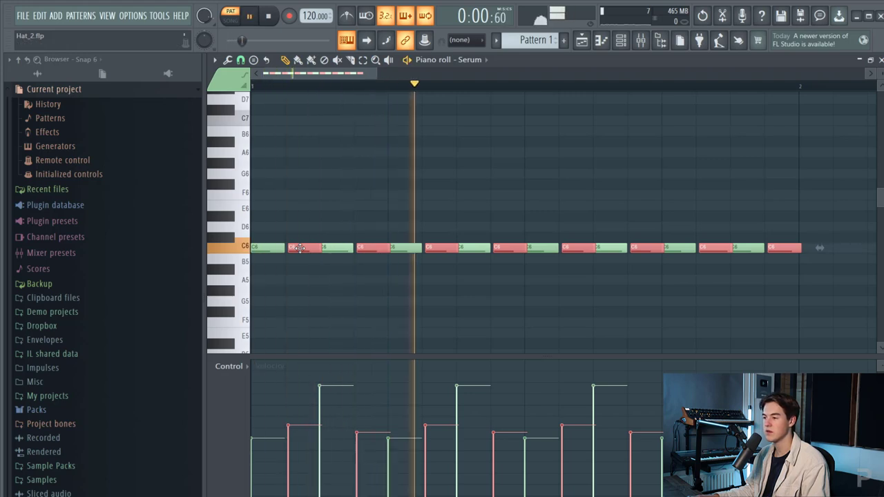
Shorten the selected off-beat C6 notes to clear their overlap with the following notes, and play the result
key(space)
drag(322, 250, 316, 251)
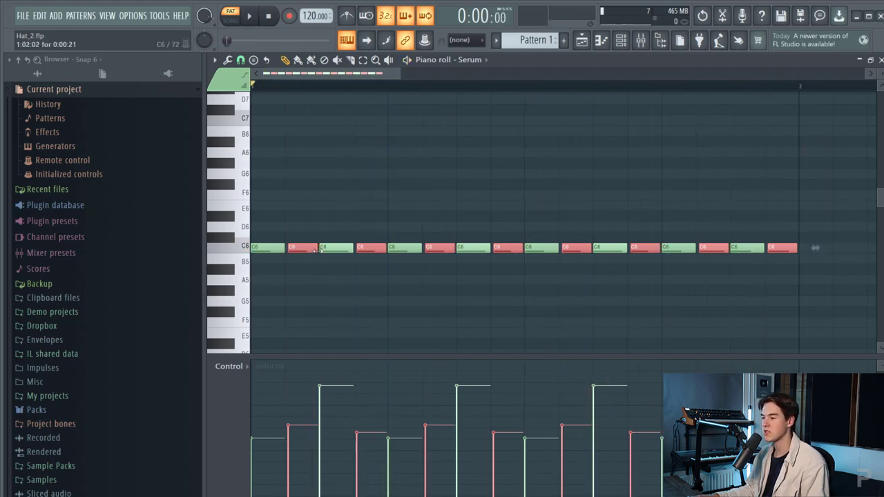
key(space)
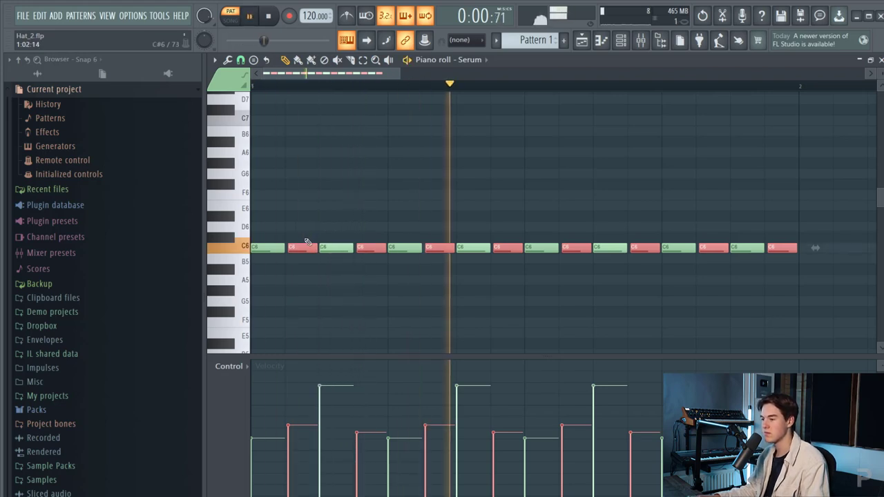
Try moving the selected off-beat notes back onto the grid during playback, and undo the move
drag(304, 247, 302, 248)
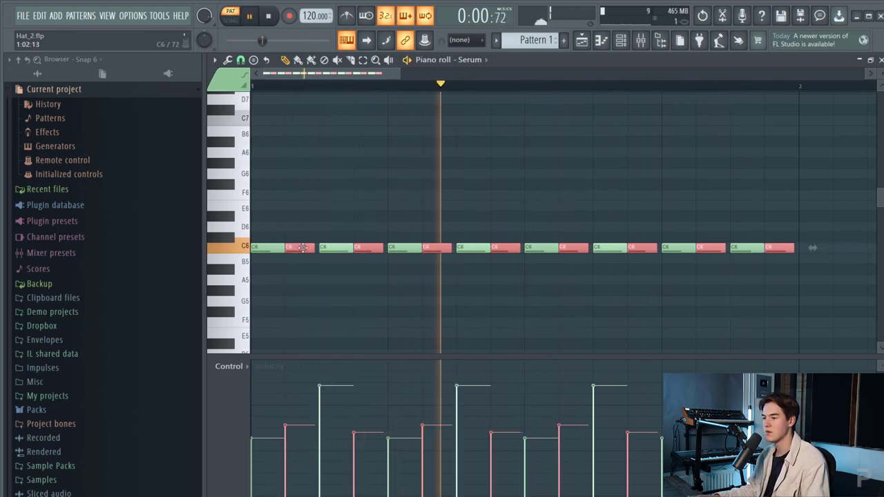
key(ctrl+z)
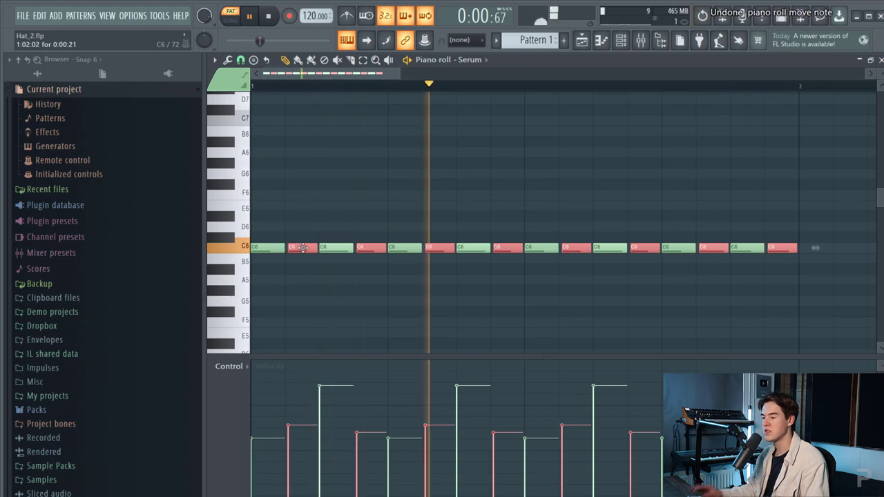
key(space)
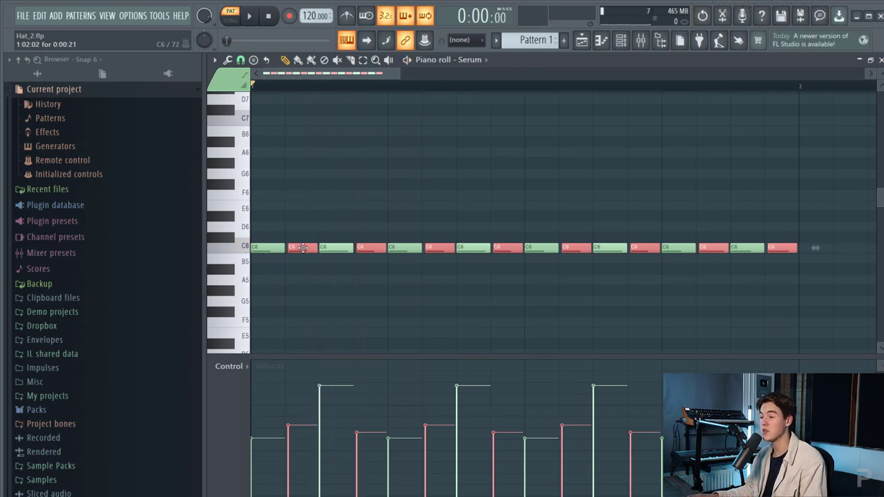
Trim the starts of the selected off-beat C6 notes, nudge them slightly earlier and listen to the pattern
drag(319, 249, 325, 248)
key(space)
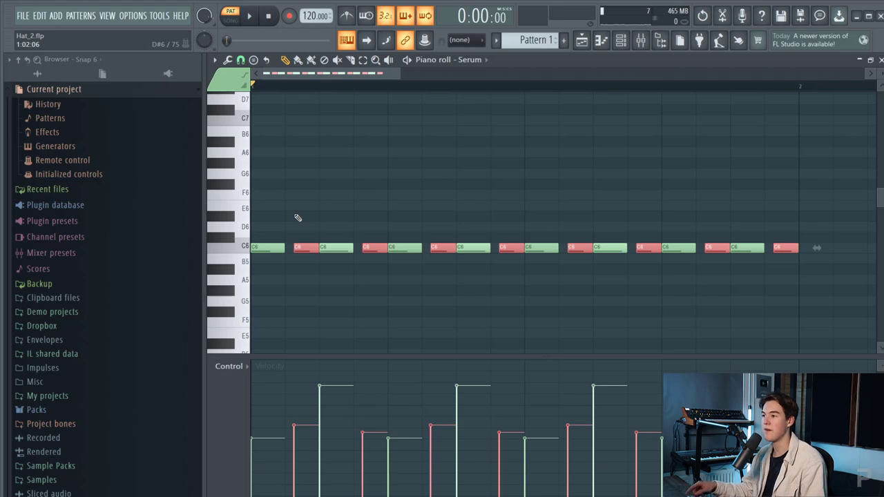
click(621, 40)
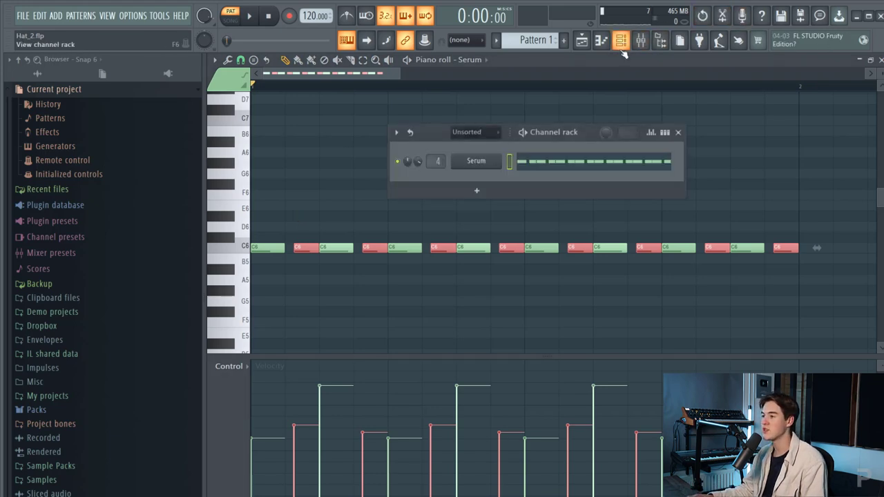
click(305, 252)
key(shift+Left)
key(space)
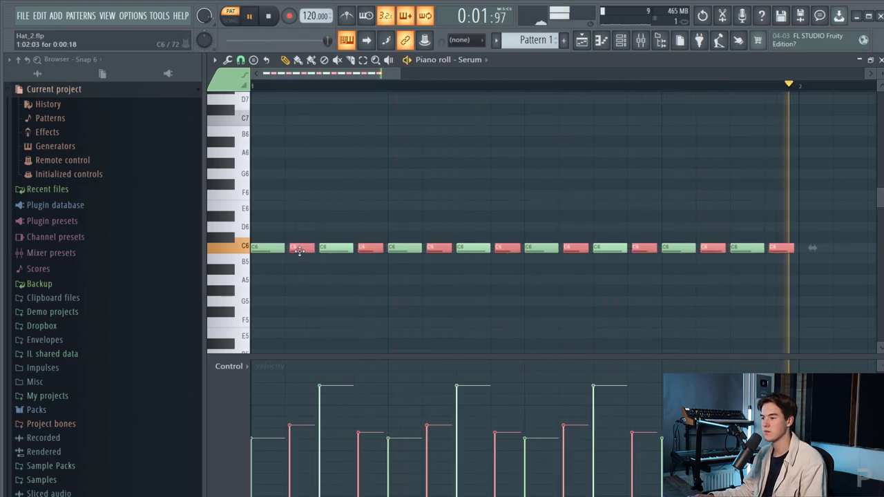
drag(301, 253, 299, 253)
key(space)
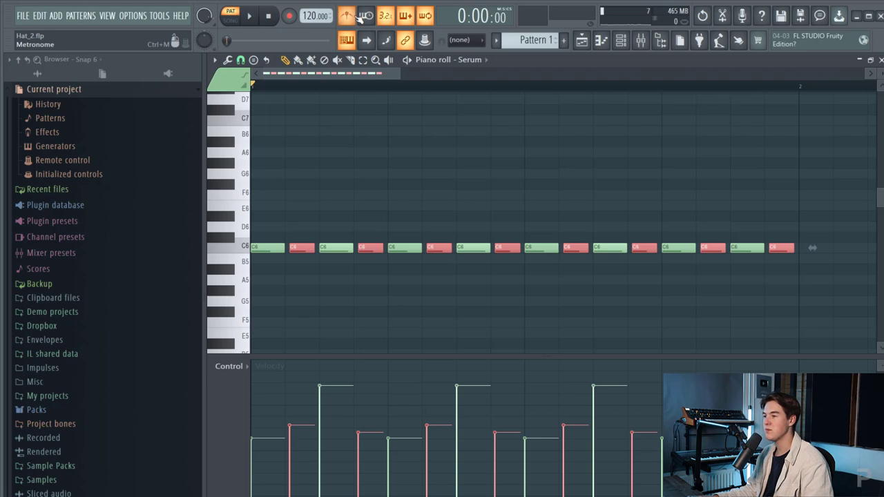
Listen to the swung pattern against the metronome, switch the metronome off and deselect all notes
key(space)
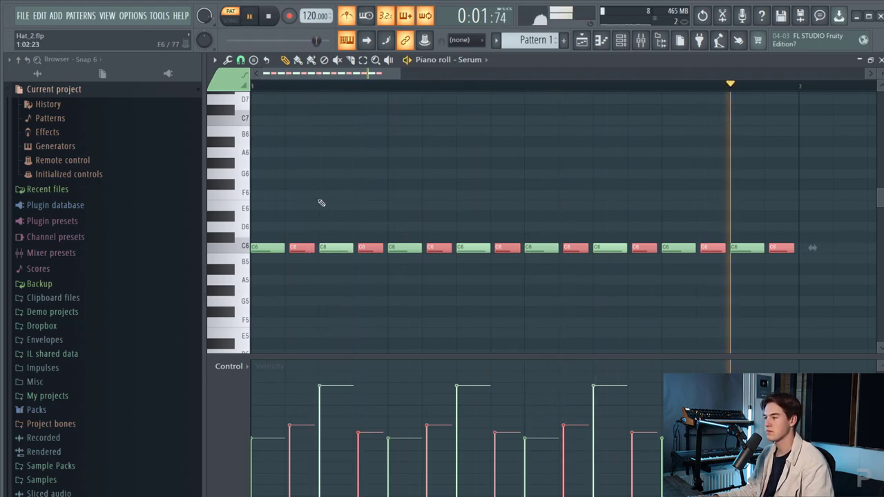
click(351, 20)
key(space)
key(ctrl+d)
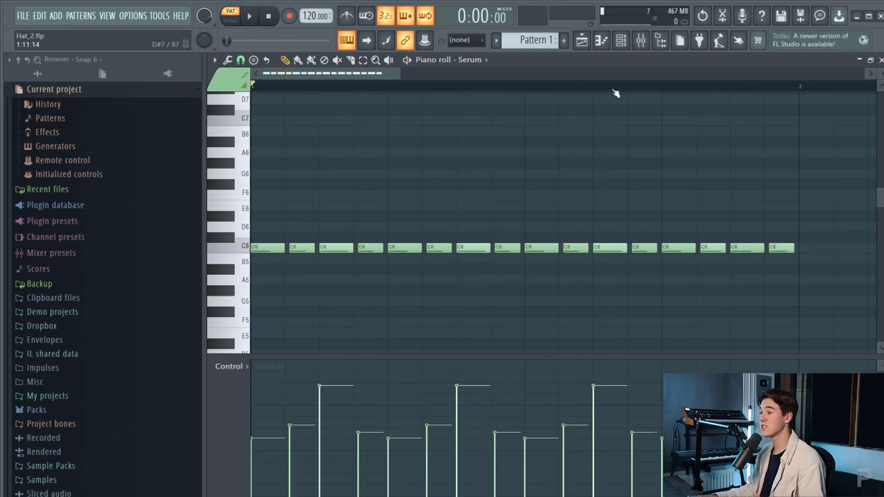
Open the playlist and place Pattern 1 at bar 1 on Track 2
click(589, 50)
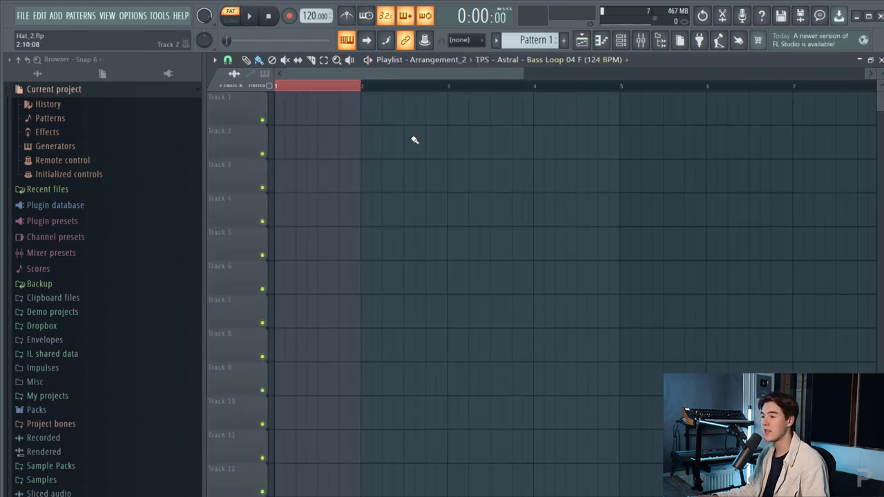
click(544, 62)
click(497, 153)
click(290, 145)
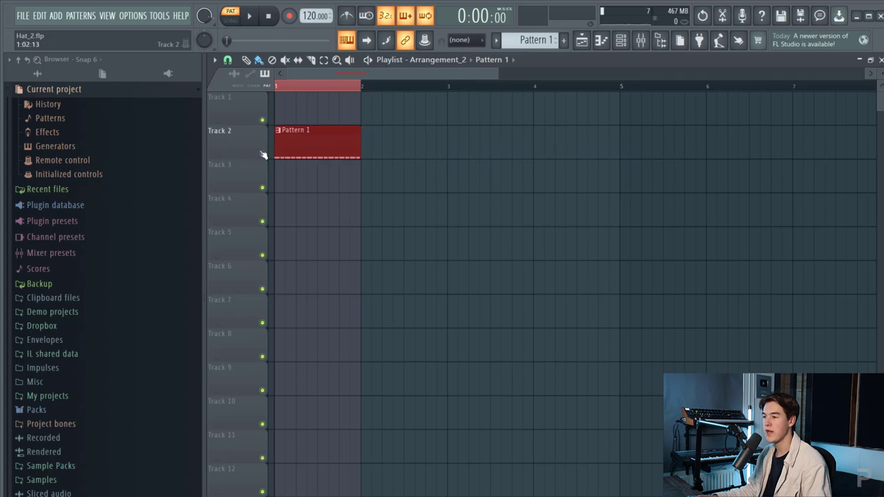
Place the TPS - Astral - Kick 07 clip on all four beats of bar 1 on Track 3
click(491, 63)
click(514, 81)
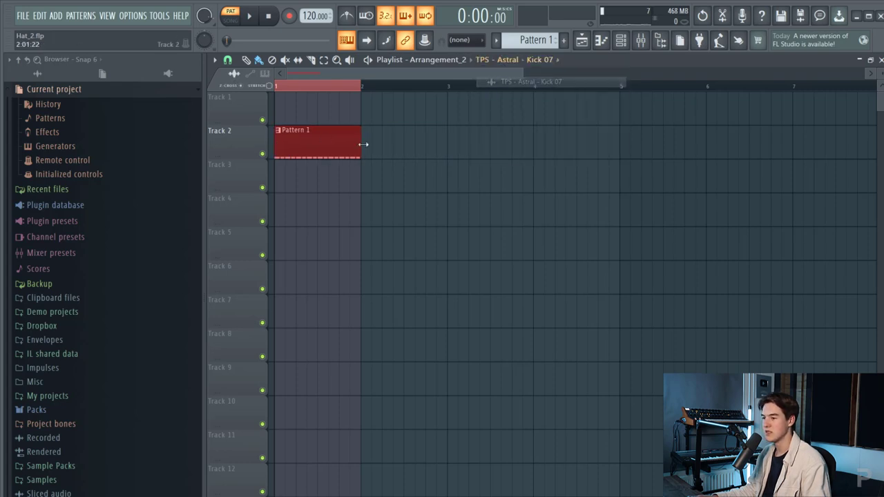
scroll(281, 171, up, 2)
scroll(331, 81, up, 3)
click(290, 179)
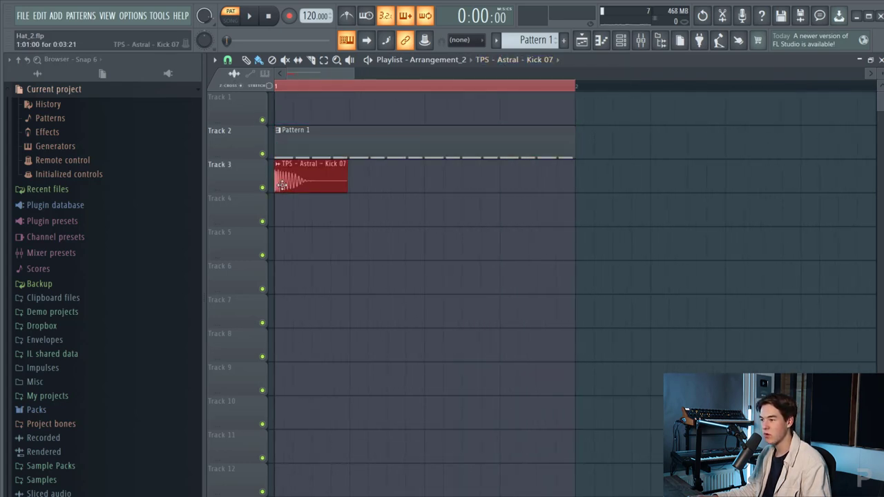
click(365, 178)
click(439, 180)
click(515, 180)
Switch playback to song mode and listen to the hi-hat pattern together with the kicks
key(space)
key(l)
key(space)
double_click(405, 180)
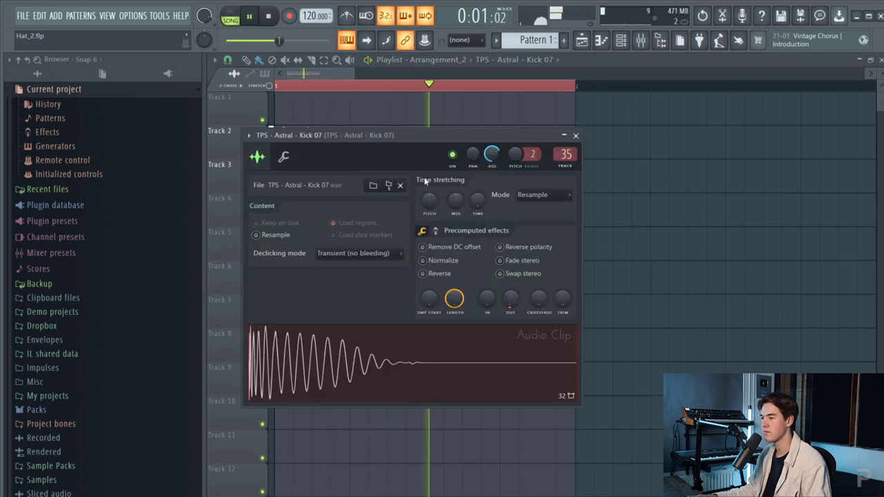
click(575, 136)
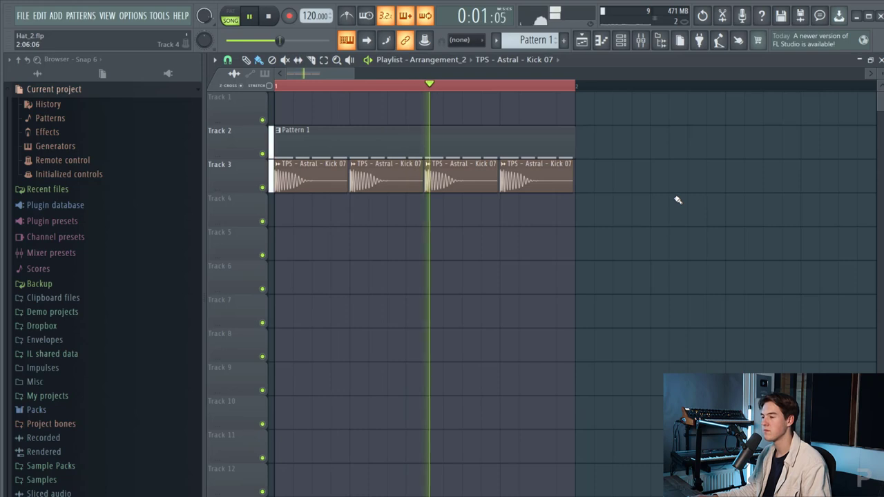
click(271, 18)
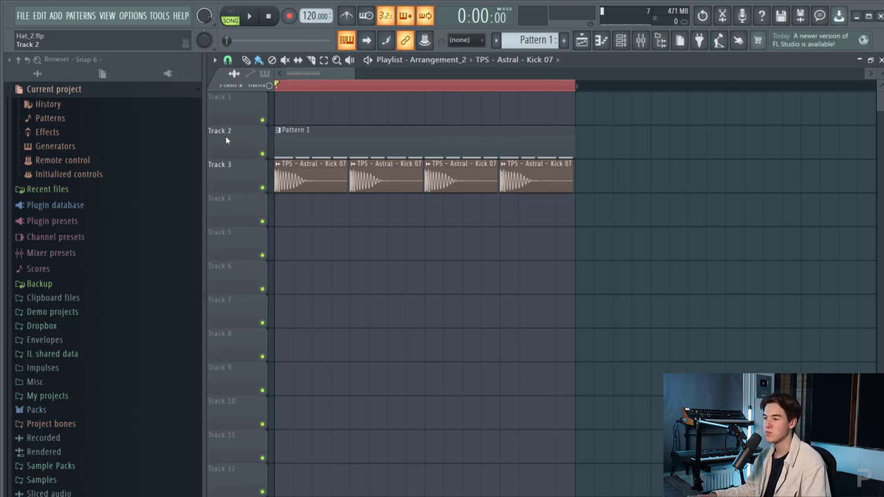
Solo Track 2 in the playlist and listen to Pattern 1 alone
right_click(262, 153)
key(space)
key(space)
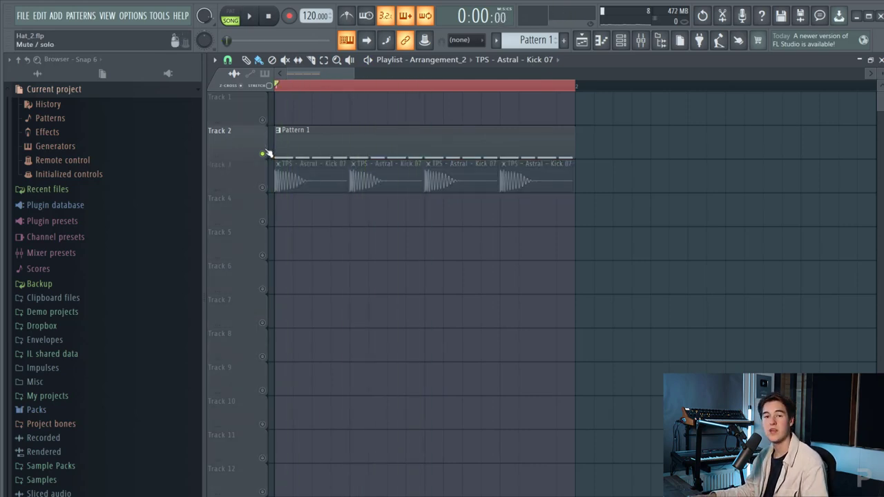
Open the Serum channel from the channel rack and set the Env 1 decay to 76 ms while listening
click(622, 44)
click(464, 131)
click(468, 182)
click(477, 162)
drag(459, 129, 480, 120)
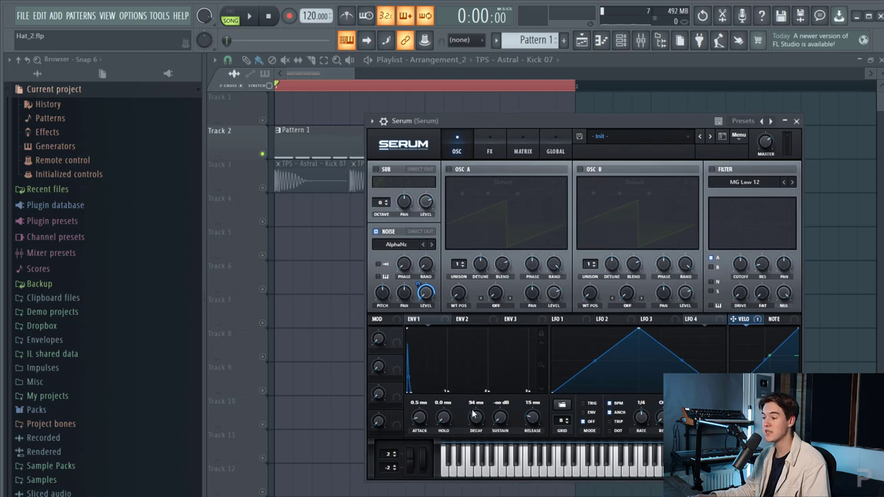
click(254, 19)
mouse_move(477, 431)
mouse_down()
mouse_move(483, 403)
mouse_move(476, 426)
mouse_up()
key(space)
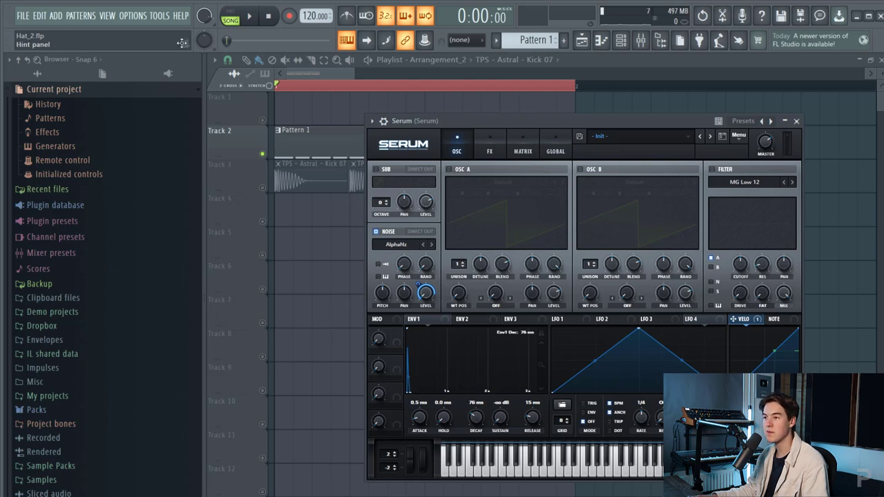
Create an automation clip for the last tweaked parameter, Serum's Env1 Dec, and limit the playlist time selection to bar 1
click(159, 16)
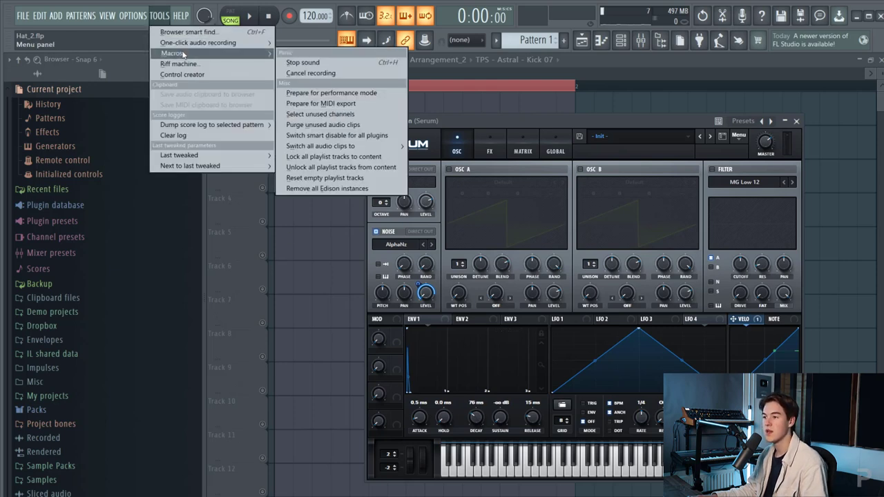
mouse_move(228, 155)
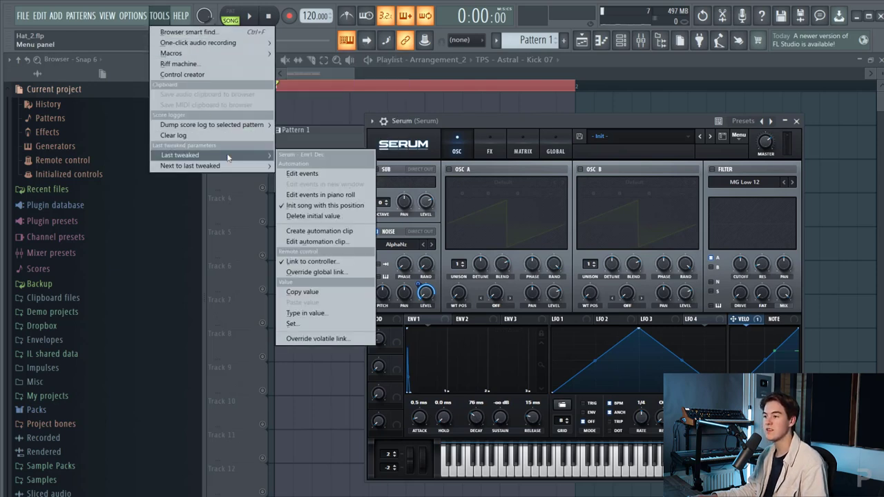
click(309, 232)
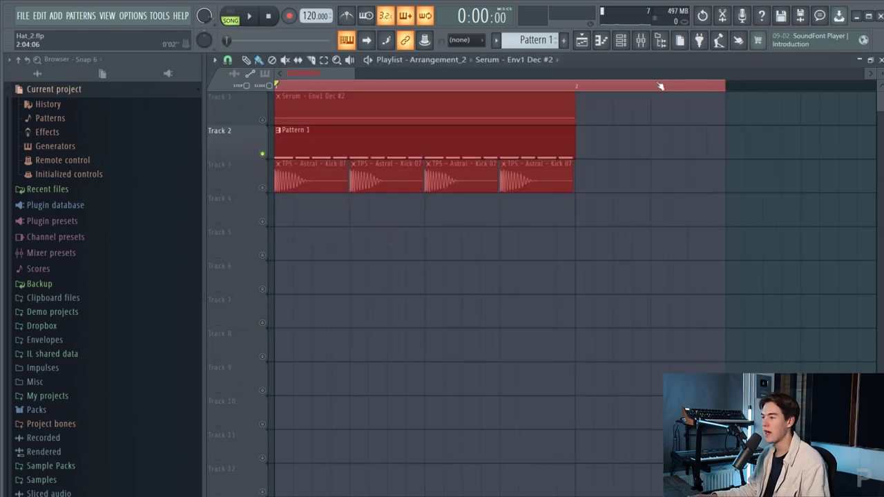
scroll(662, 83, down, 1)
drag(663, 82, 559, 102)
key(ctrl+d)
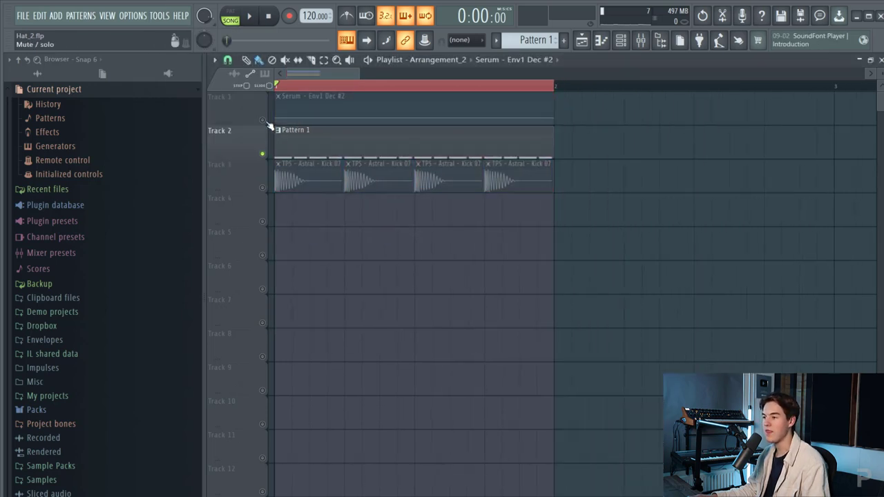
Unmute Track 1 so its Env1 Dec automation plays along with Pattern 1, and enlarge the playlist tracks
click(263, 121)
right_click(279, 121)
click(316, 296)
scroll(343, 256, up, 2)
Try adding a raised point near the end of the Env1 Dec automation clip, and undo the added point
key(space)
key(space)
key(ctrl+z)
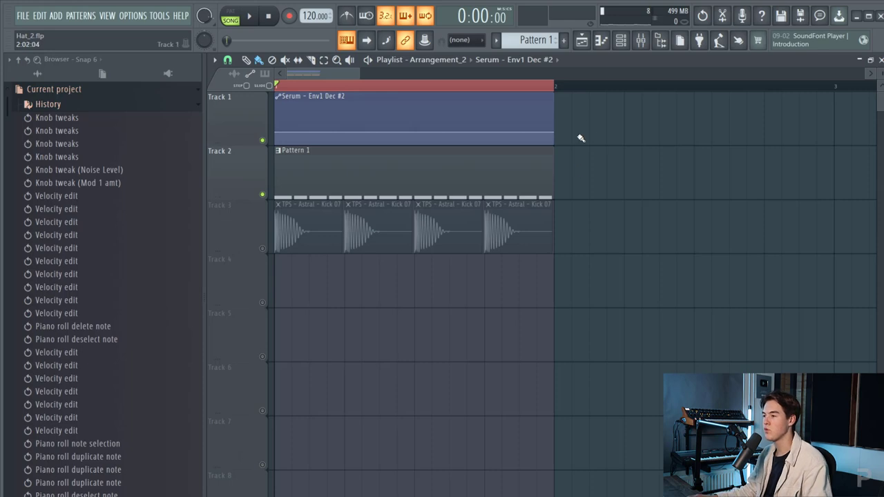
right_click(537, 116)
key(ctrl+z)
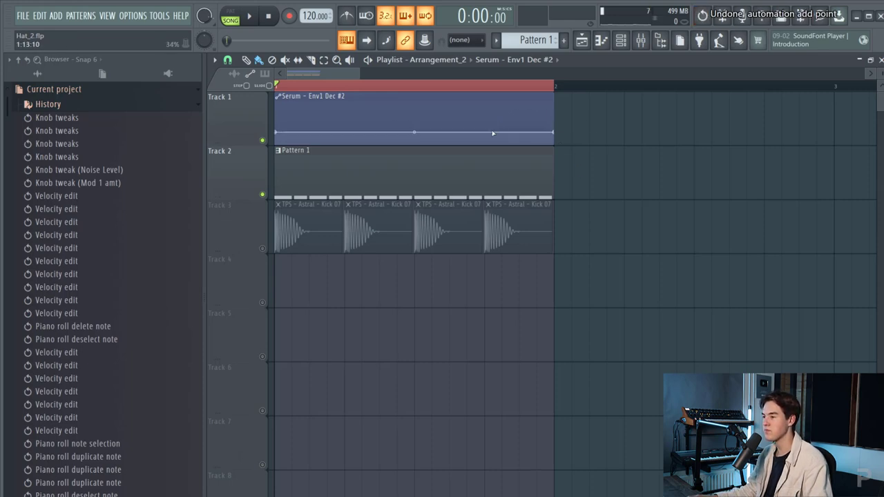
During playback, add an automation point at beat 4 of the Env1 Dec clip and a higher one near the bar's end
key(space)
right_click(485, 132)
right_click(537, 115)
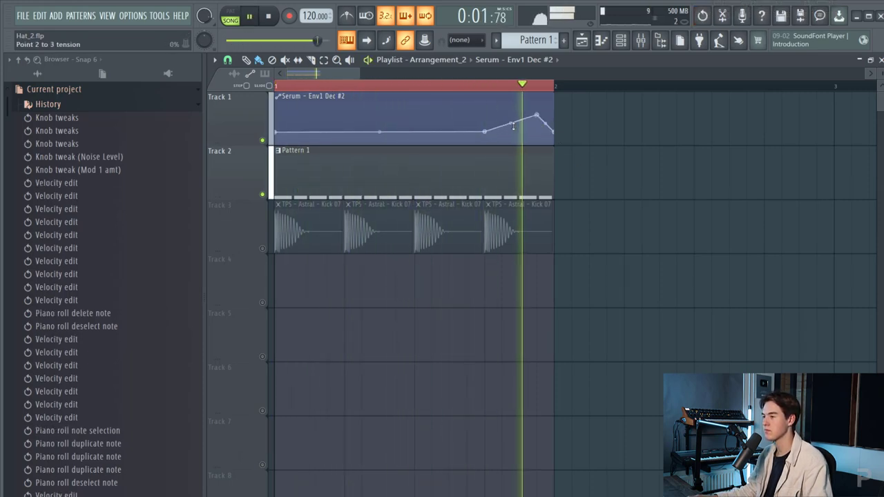
Remove the last automation point and reshape the Env1 Dec clip into a smooth curve rising from beat 4 to near the bar's end
key(ctrl+z)
right_click(485, 132)
click(539, 321)
drag(553, 115, 518, 131)
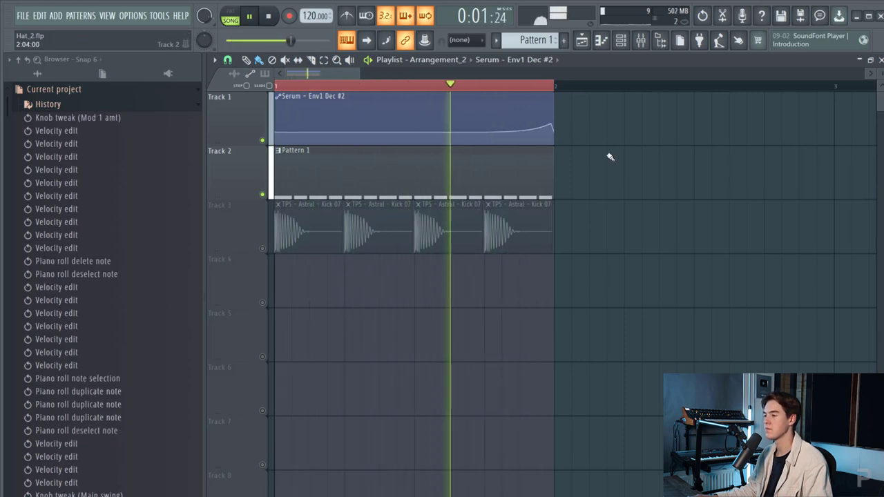
key(space)
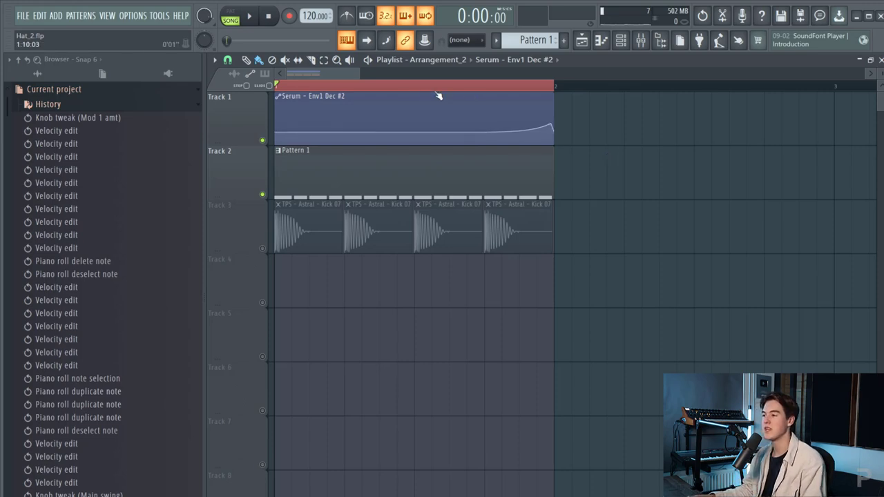
key(space)
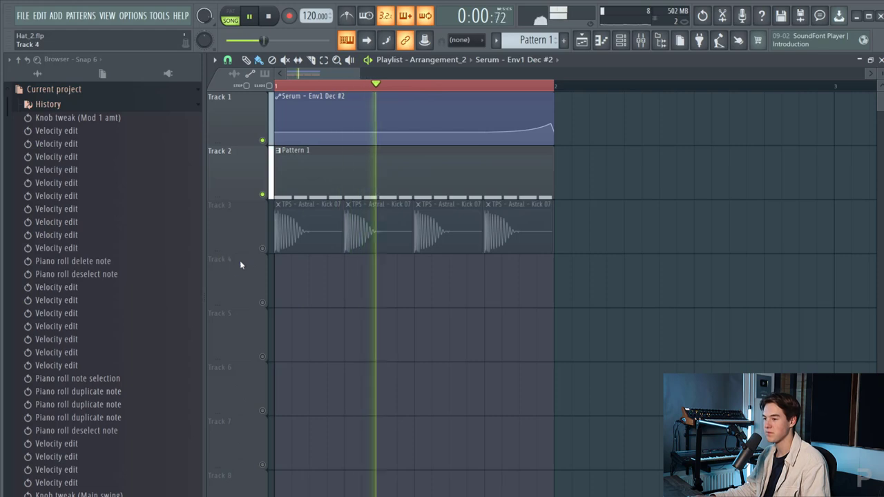
Unmute the kicks on Track 3 and slightly lower the Env1 Dec peak near the bar's end during playback
key(space)
click(264, 249)
key(space)
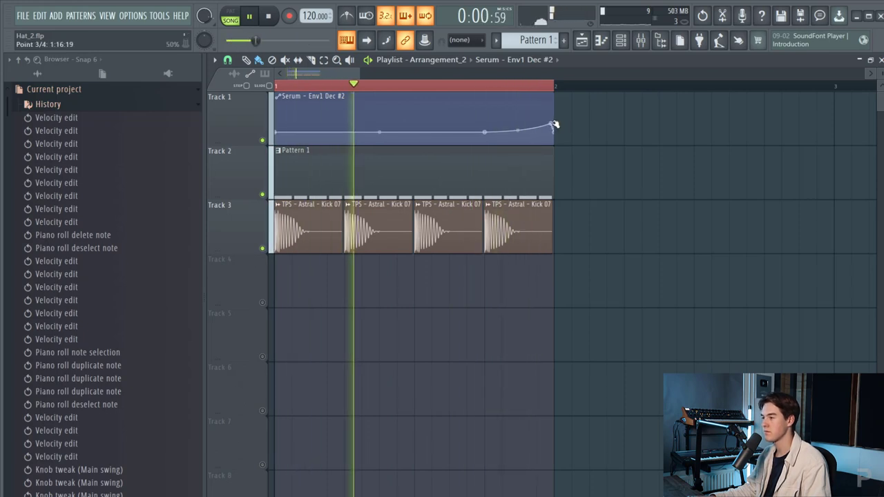
drag(551, 123, 551, 127)
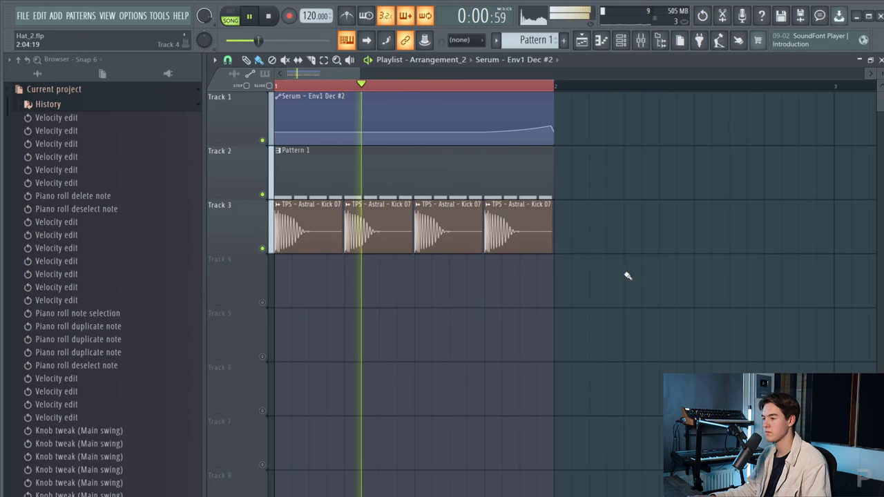
alt+scroll(587, 236, down, 1)
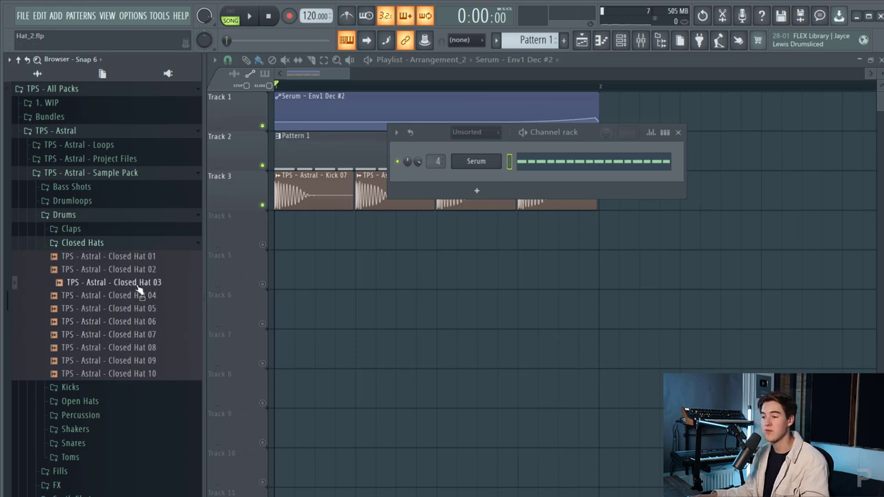
Add TPS - Astral - Closed Hat 03 as a channel with the same rhythm as Serum, moving its notes down an octave to C5
drag(138, 290, 479, 185)
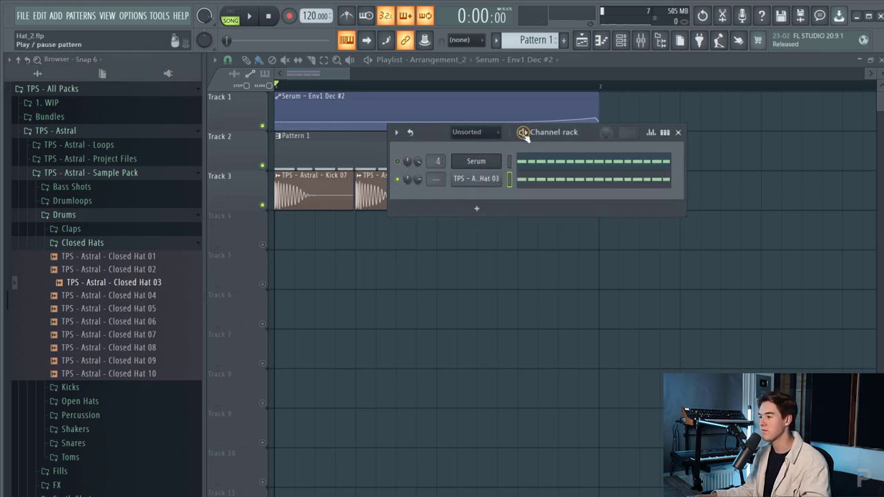
click(541, 181)
key(space)
key(ctrl+Down)
scroll(532, 193, down, 1)
key(space)
scroll(531, 192, down, 4)
scroll(529, 187, up, 2)
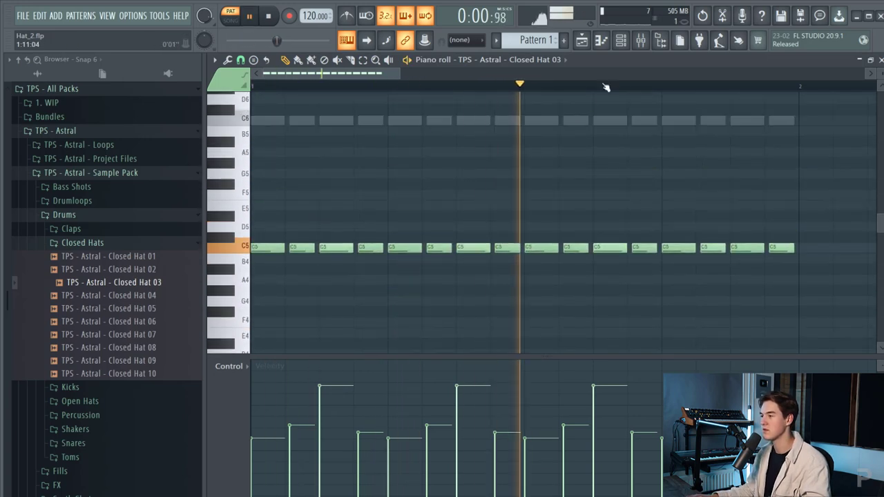
Try Closed Hat 06, 09 and 04 in the sample channel during playback, and return to Closed Hat 03
click(622, 41)
key(space)
drag(161, 328, 483, 179)
key(space)
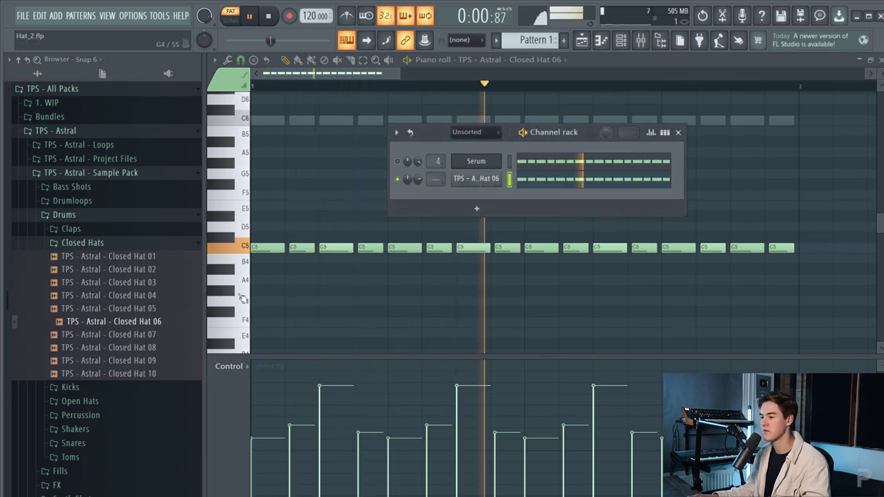
drag(136, 359, 504, 179)
click(125, 295)
key(space)
drag(124, 296, 477, 181)
key(space)
key(space)
drag(171, 285, 477, 179)
key(space)
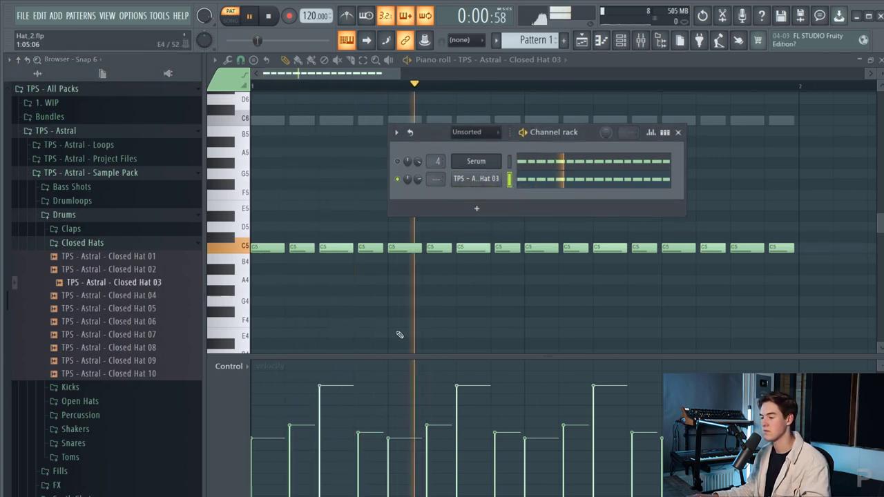
key(F6)
key(space)
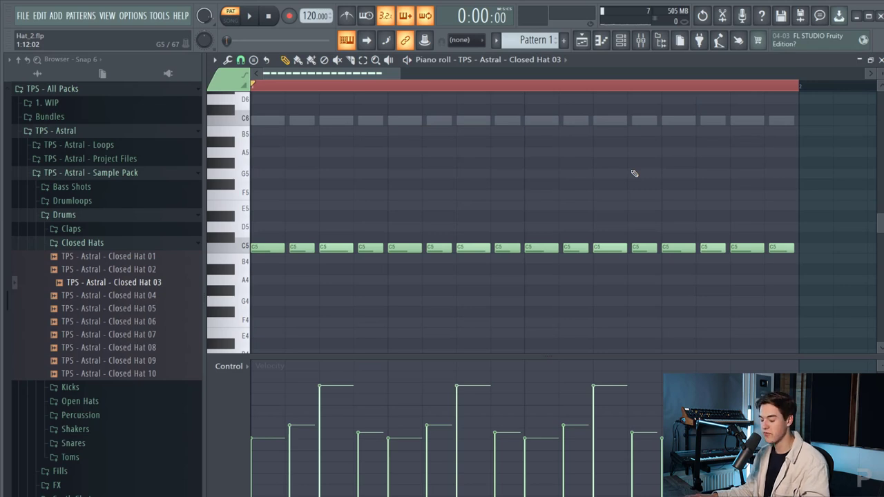
Preview the quantizer templates 16_machine swing, 16_pushing groove 2, 16_chemical 1 and 16_amenB on the Closed Hat notes, without applying any
key(alt+q)
drag(872, 269, 649, 228)
key(space)
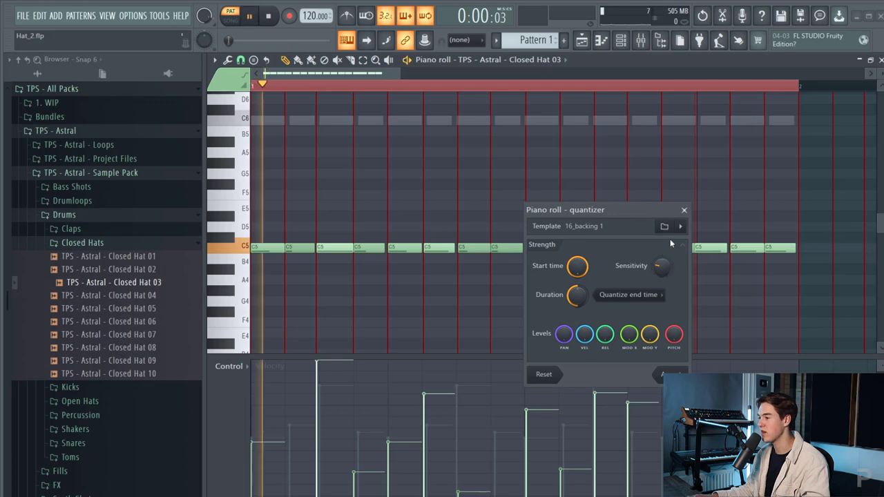
click(680, 226)
click(705, 291)
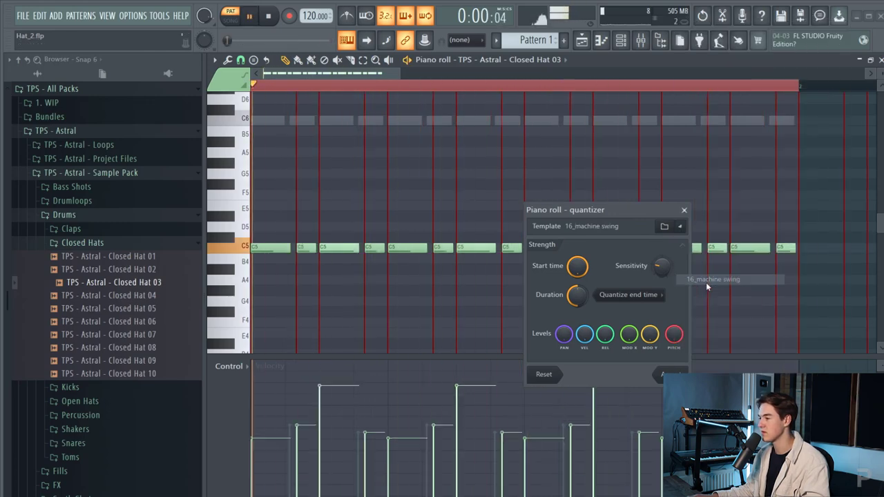
click(681, 226)
click(716, 321)
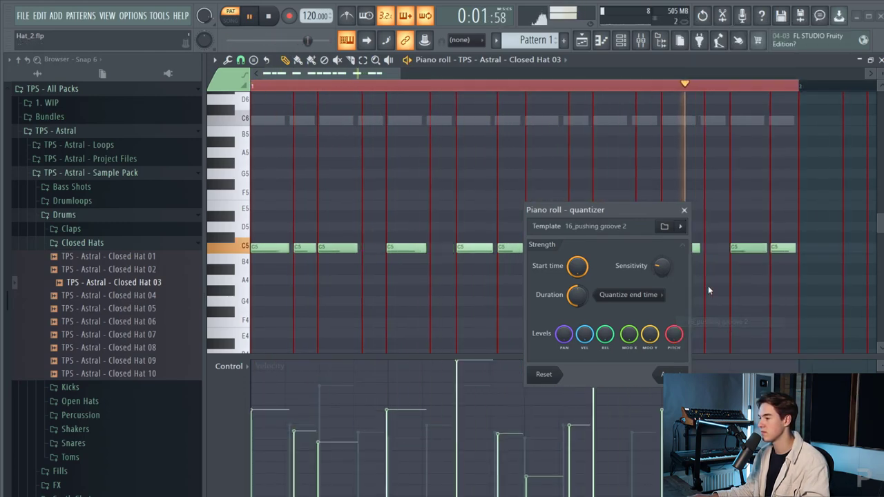
click(681, 226)
click(716, 154)
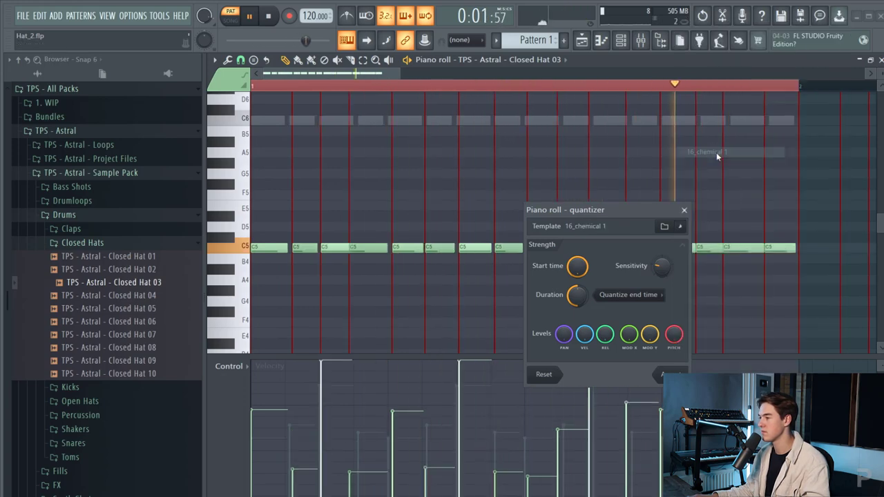
click(681, 226)
click(706, 90)
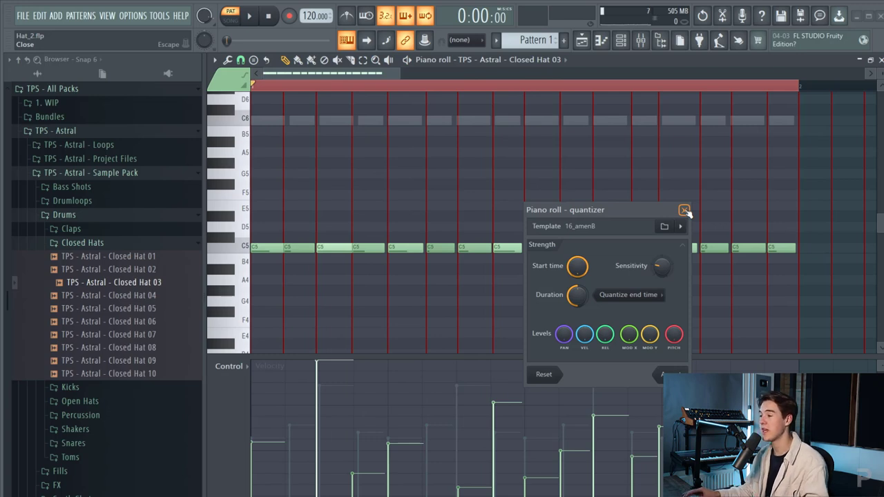
click(684, 210)
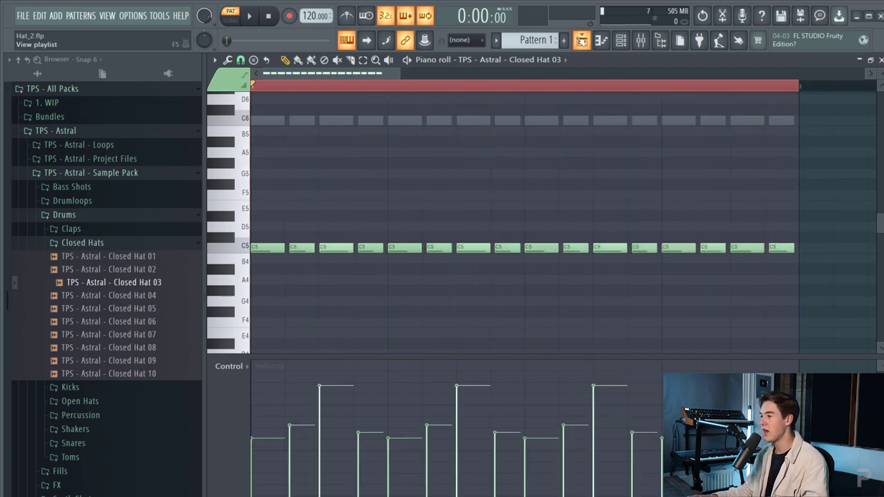
Unmute Serum to layer it with Closed Hat 03, and adjust the Closed Hat 03 channel's volume during playback
click(627, 41)
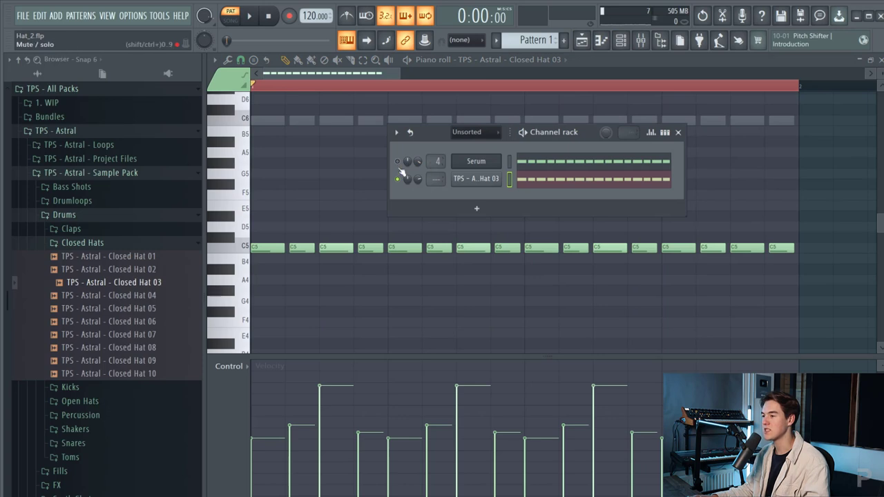
click(398, 162)
key(space)
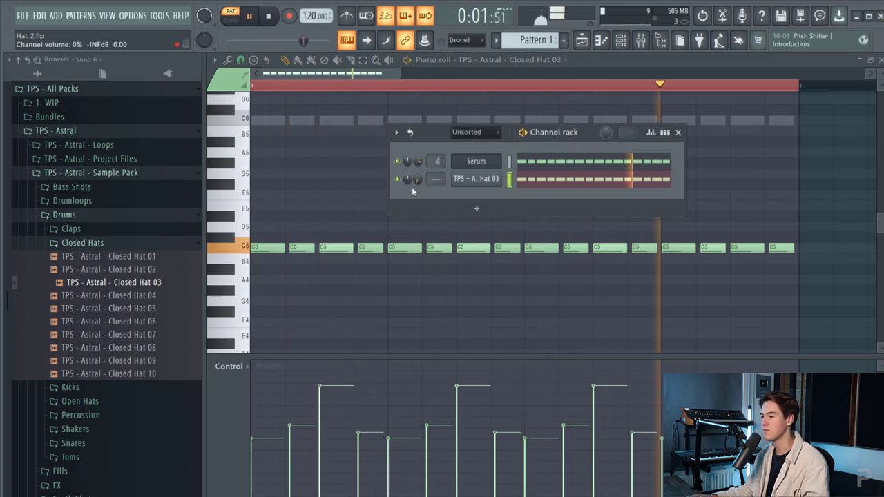
drag(417, 181, 418, 182)
click(480, 178)
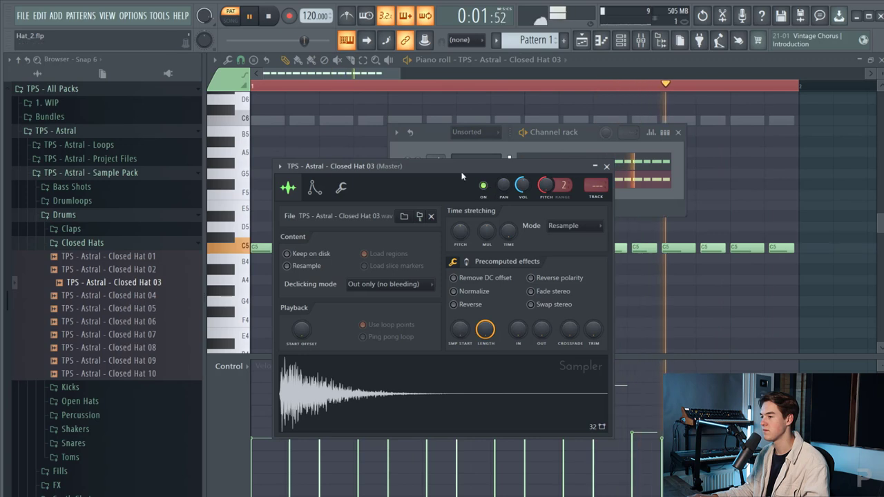
key(space)
click(420, 147)
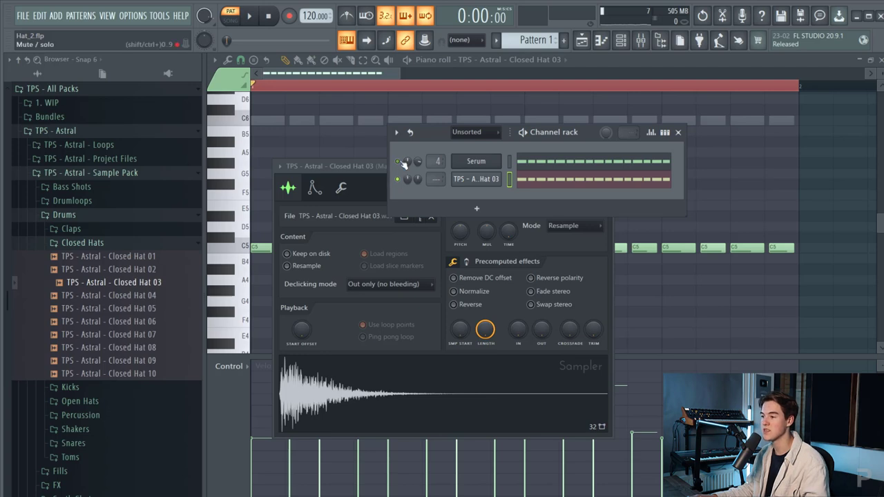
Compare Closed Hat 03 alone and layered with Serum, and listen to the layered hats in the song arrangement
key(space)
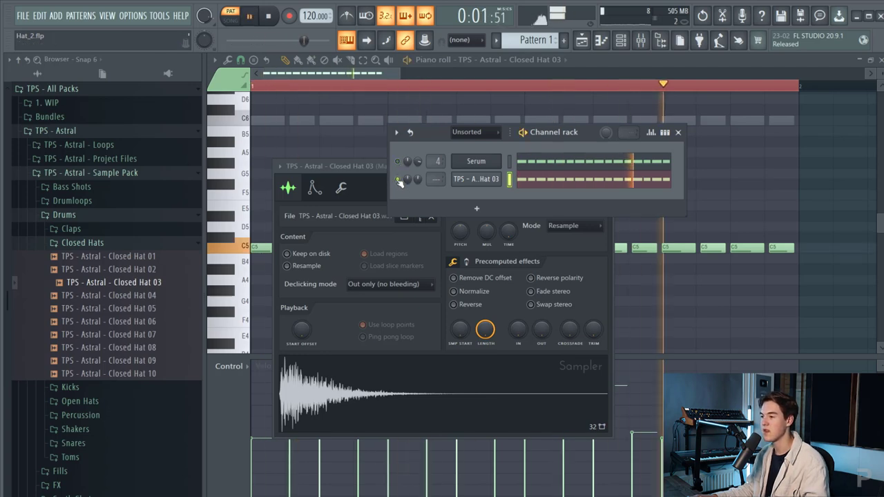
key(space)
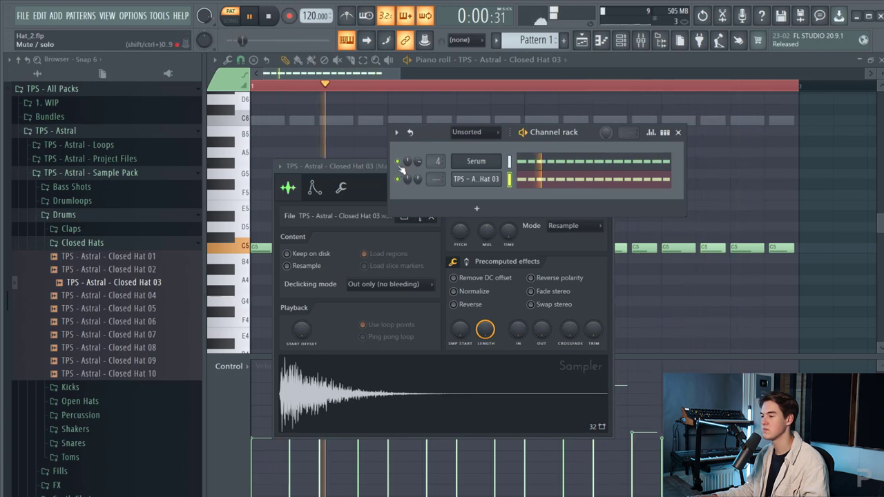
key(space)
click(583, 42)
key(space)
click(623, 42)
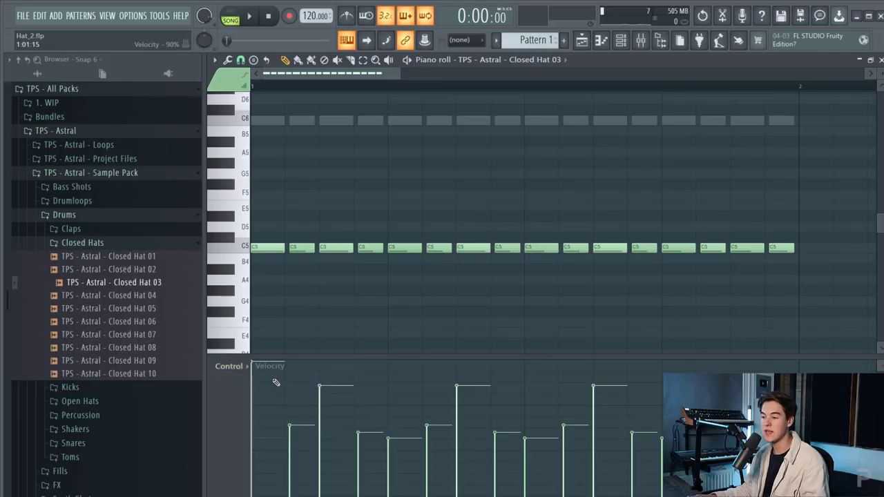
Display note pan for the Closed Hat 03 notes and audition the first note alone, panned 100% right
click(230, 367)
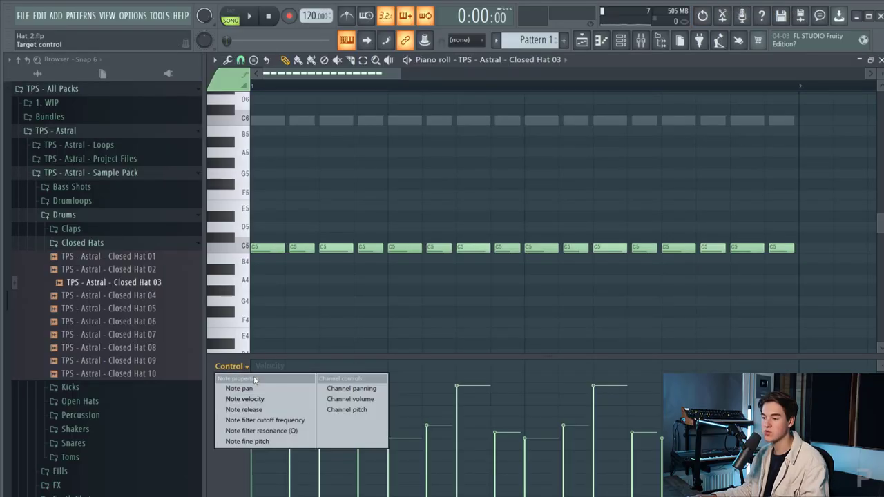
click(239, 389)
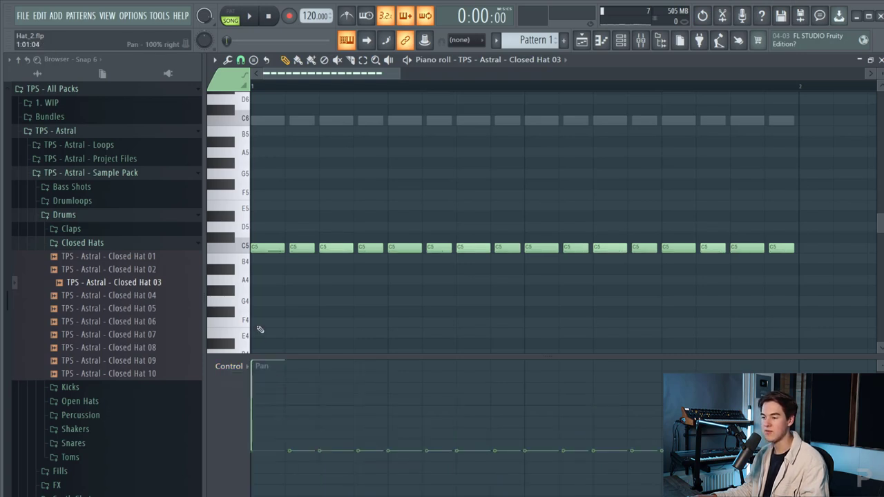
right_click(312, 247)
key(space)
key(space)
key(space)
key(space)
key(ctrl+z)
Try panning the first Closed Hat 03 note 100% left and play it
drag(258, 456, 258, 476)
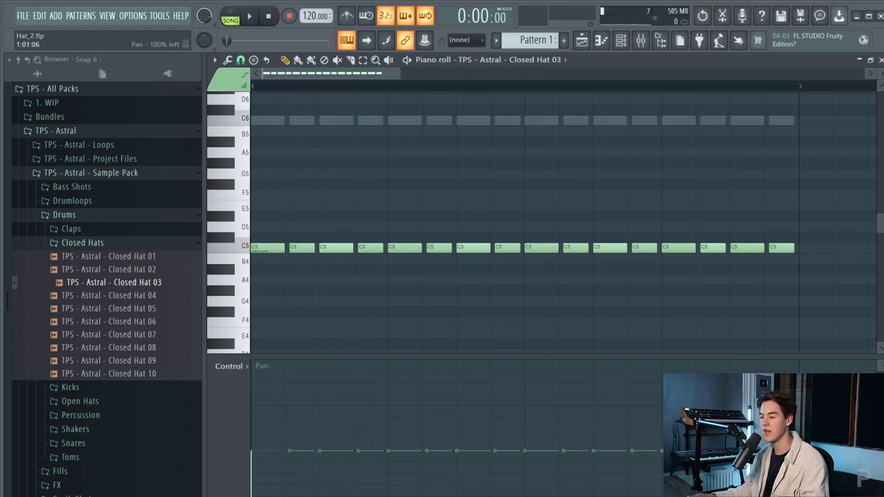
key(space)
key(space)
key(space)
Pan the first four Closed Hat 03 notes alternately left and right by differing amounts, and delete the remaining notes
mouse_move(303, 387)
mouse_down()
mouse_move(340, 459)
mouse_move(351, 462)
mouse_up()
key(space)
key(space)
drag(349, 493, 370, 424)
drag(417, 452, 482, 413)
right_click(408, 247)
right_click(780, 247)
key(space)
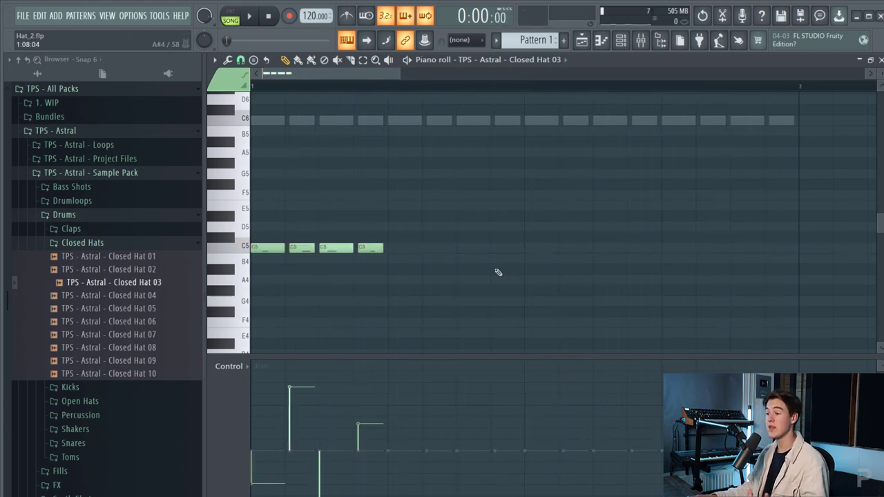
Duplicate the four panned Closed Hat 03 notes to fill the rest of the bar, and play the result
mouse_move(316, 251)
mouse_down()
mouse_move(273, 251)
mouse_move(695, 247)
mouse_move(670, 247)
mouse_up()
key(space)
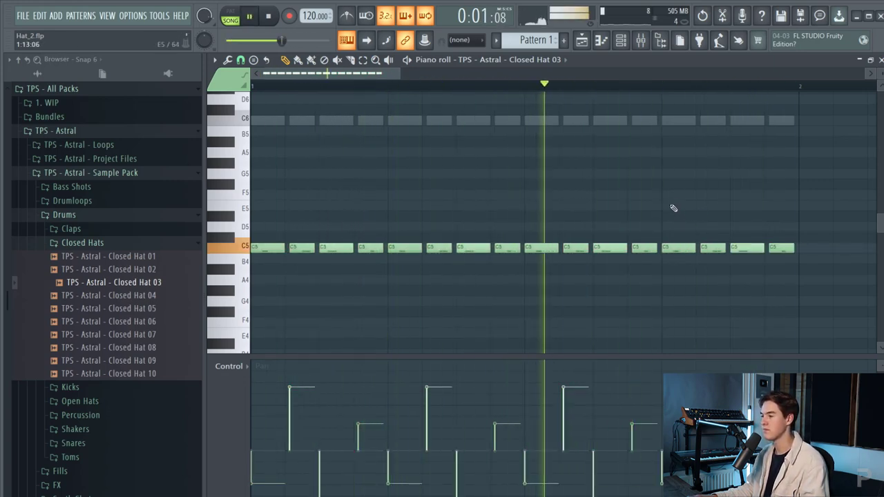
key(F6)
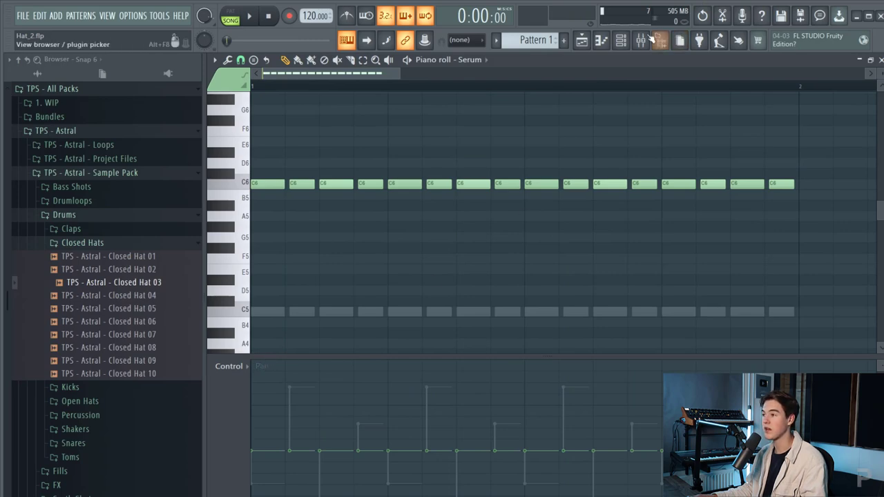
Load Fruity PanOMatic into slot 6 of Serum's mixer track and play the pattern with its LFO modulating the pan
click(621, 40)
click(484, 162)
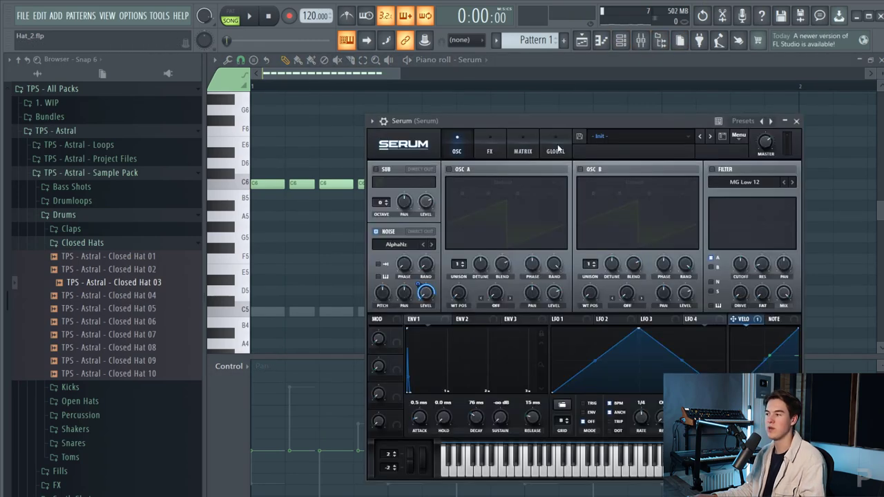
click(798, 122)
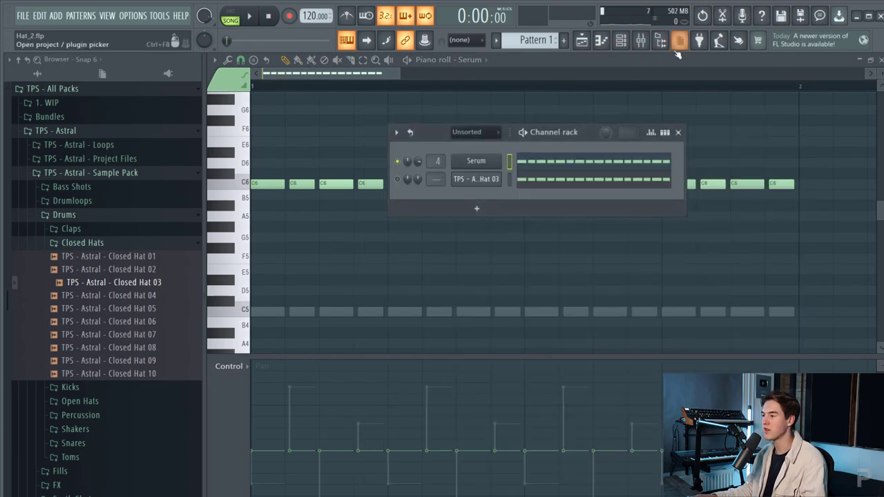
click(641, 42)
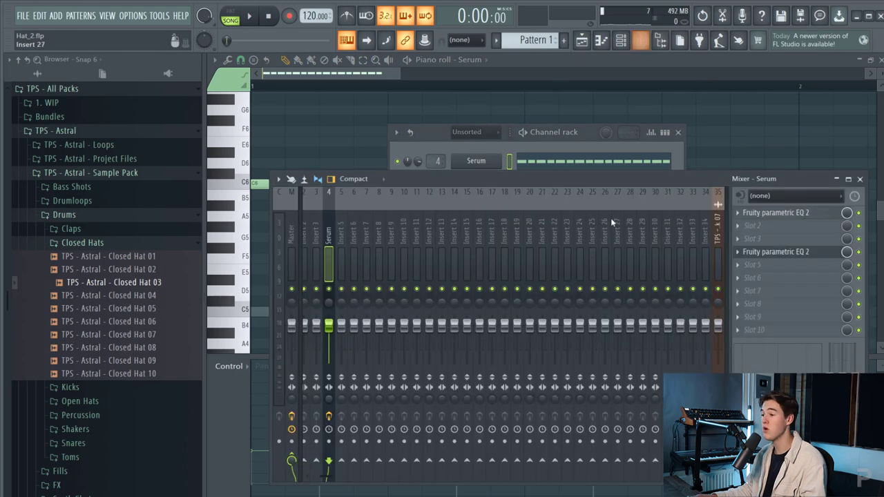
click(758, 280)
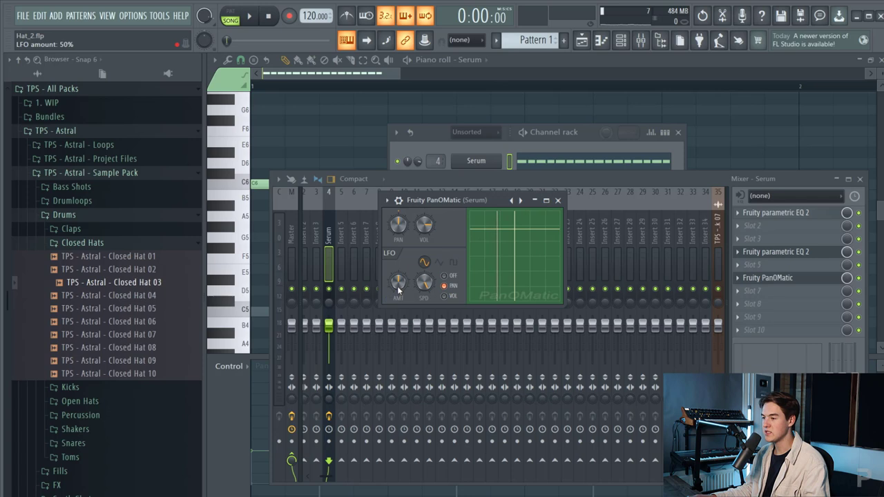
key(space)
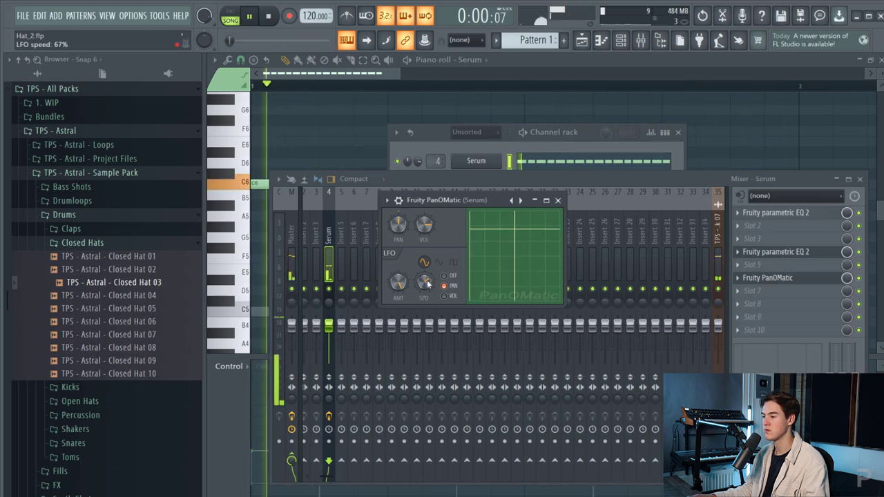
Raise the PanOMatic LFO speed to 86%, adjust the LFO amount, and play the hi-hat pattern
drag(427, 285, 422, 275)
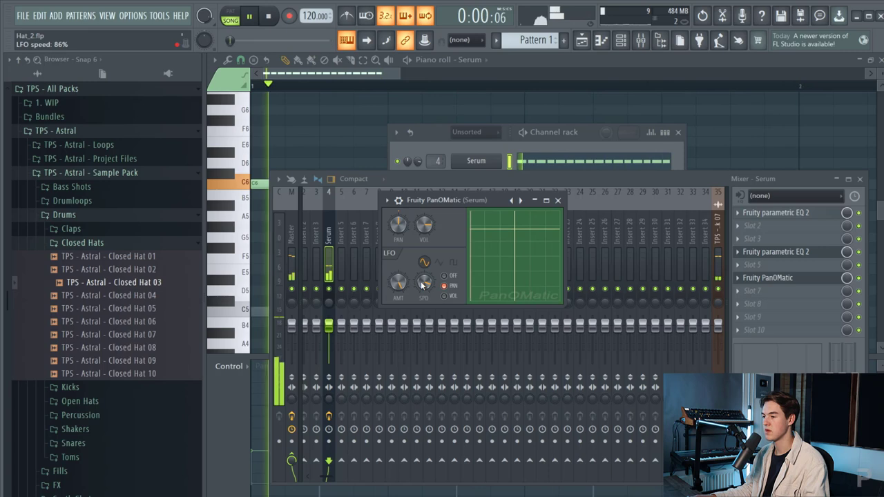
key(space)
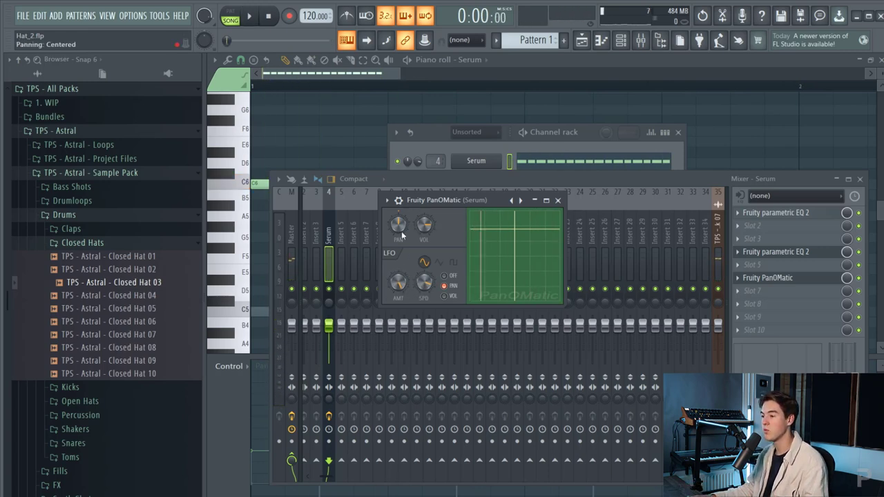
drag(399, 282, 403, 284)
key(space)
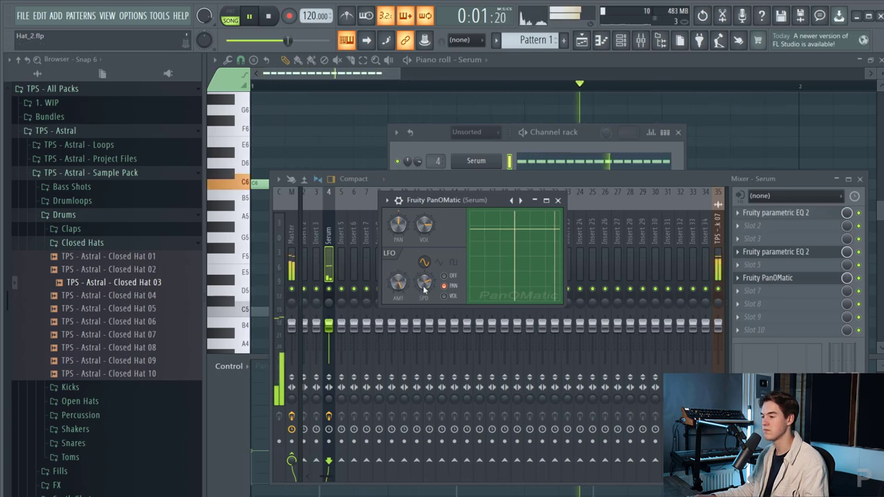
Raise the PanOMatic LFO speed to 97% while playing the pattern, and stop playback
drag(424, 287, 423, 279)
key(space)
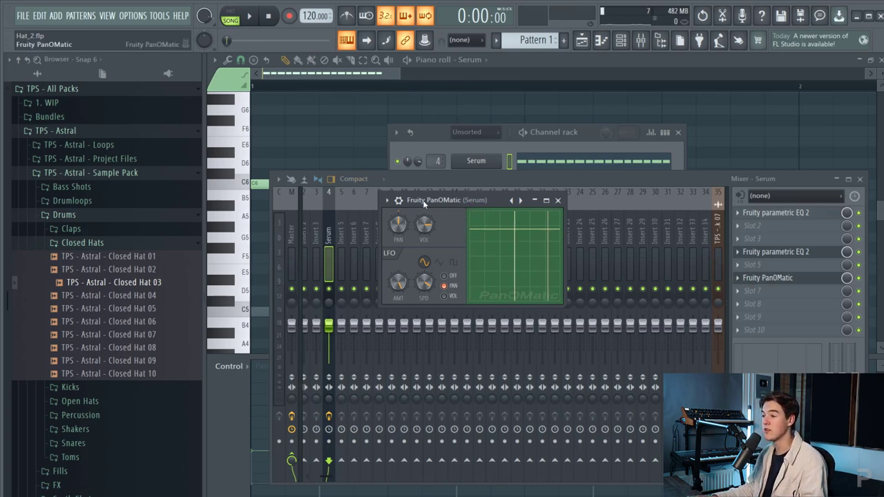
drag(424, 201, 420, 209)
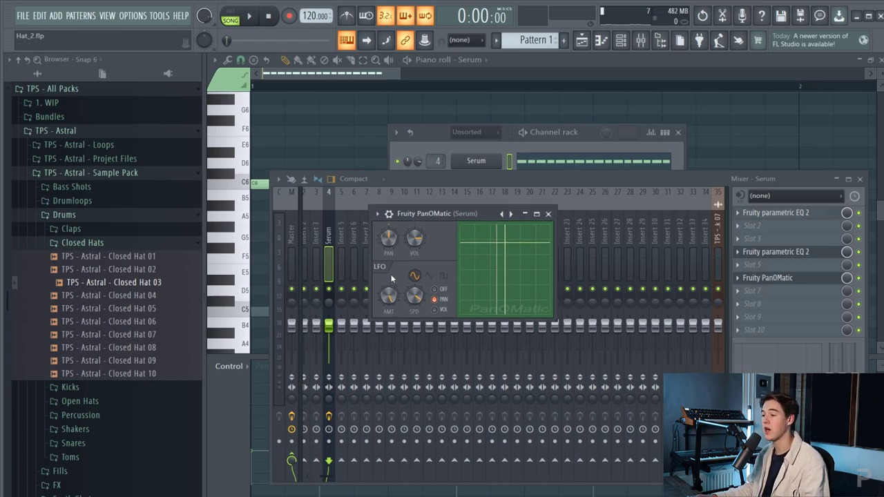
key(space)
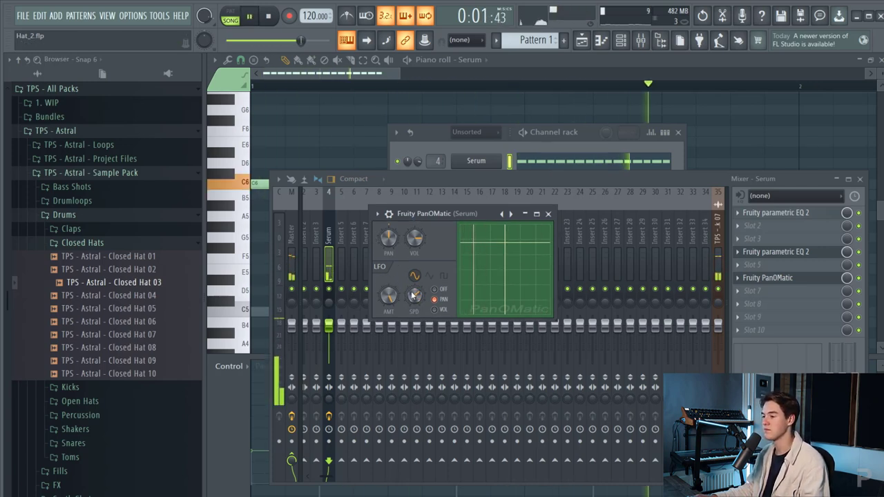
drag(416, 300, 418, 293)
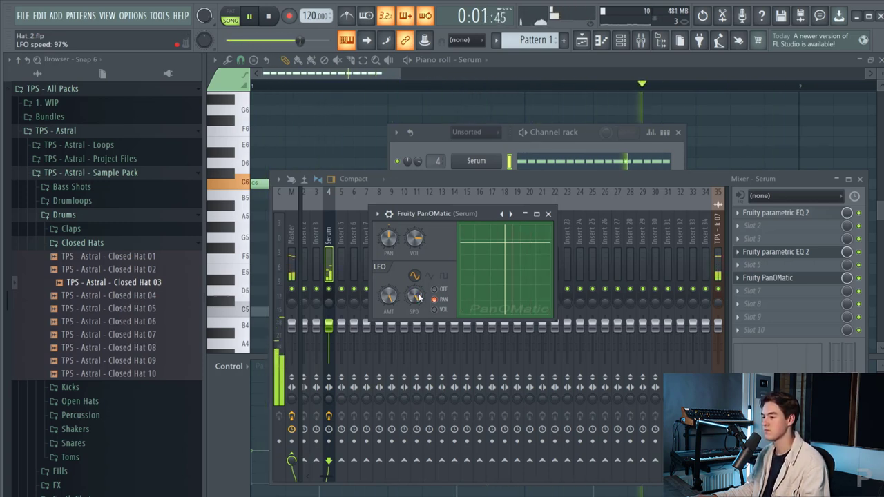
key(space)
Bypass Fruity PanOMatic on Serum's mixer track, unmute the Closed Hat 03 channel, and play both hats together
click(858, 278)
drag(397, 147, 418, 179)
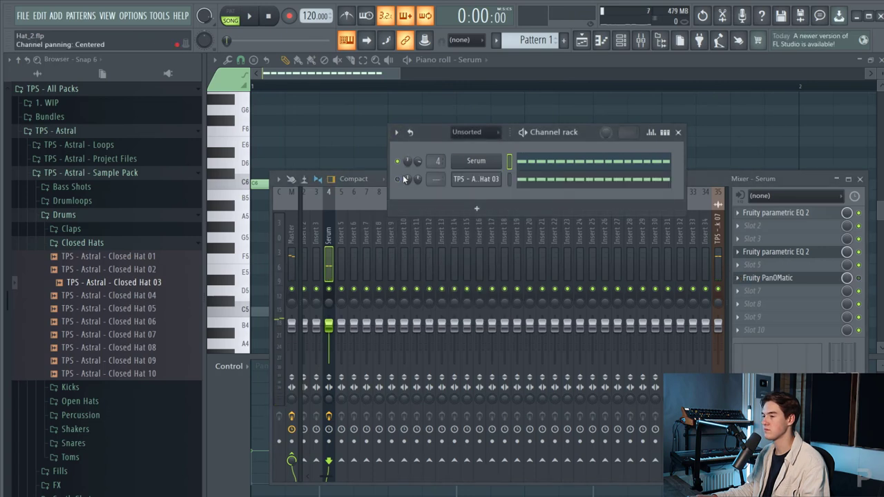
key(space)
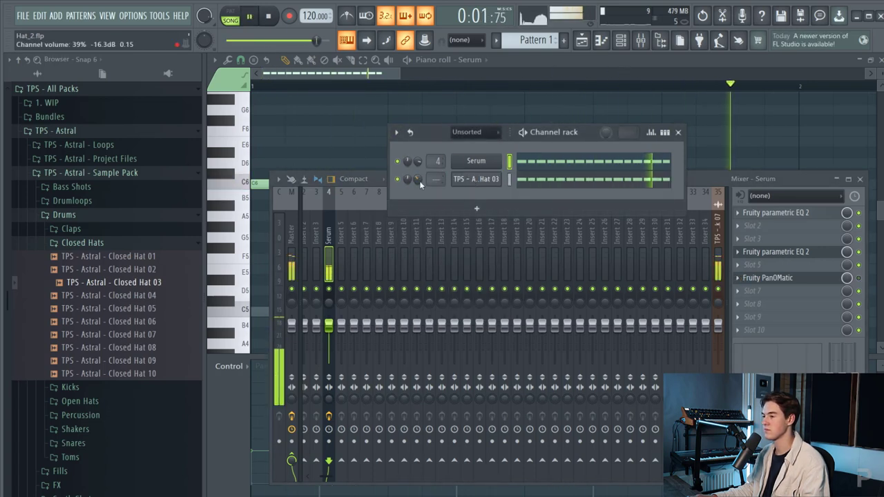
key(space)
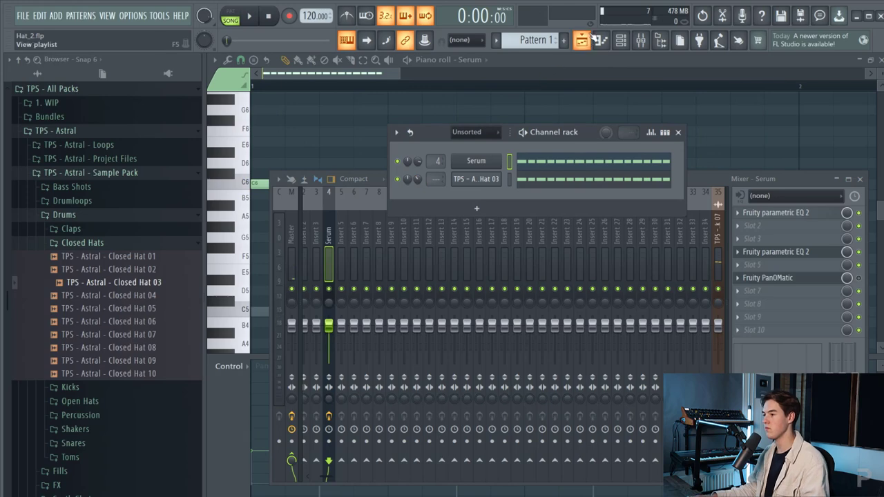
Open the playlist and play the arrangement of hats, drums and bass loop from the start
click(582, 40)
key(space)
key(space)
click(439, 59)
click(427, 81)
key(space)
scroll(294, 158, up, 2)
scroll(296, 168, down, 3)
scroll(197, 158, up, 5)
scroll(237, 154, up, 2)
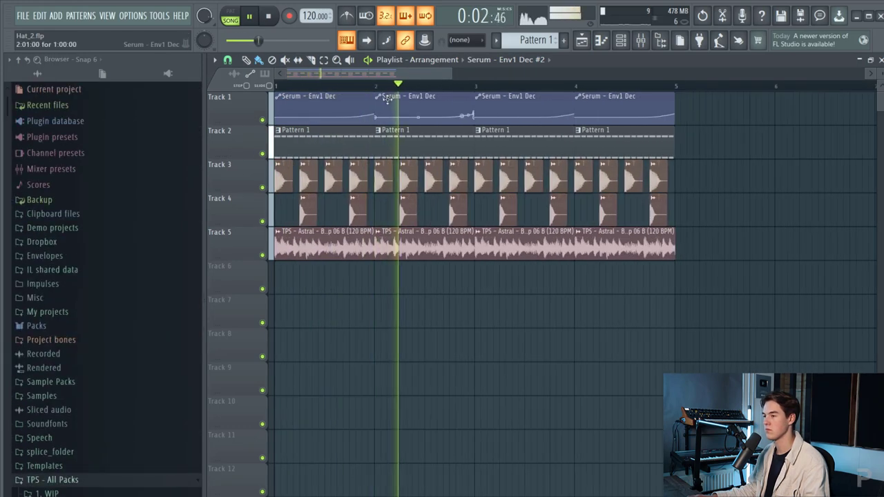
key(space)
key(space)
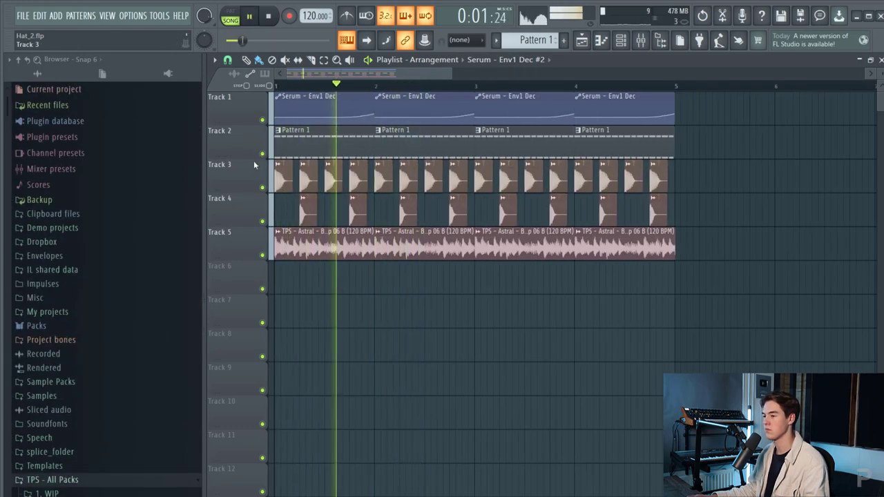
Mute the bass loop on Track 5, play the arrangement without it, and select all four bass loop clips
scroll(254, 165, up, 1)
key(space)
click(262, 255)
key(space)
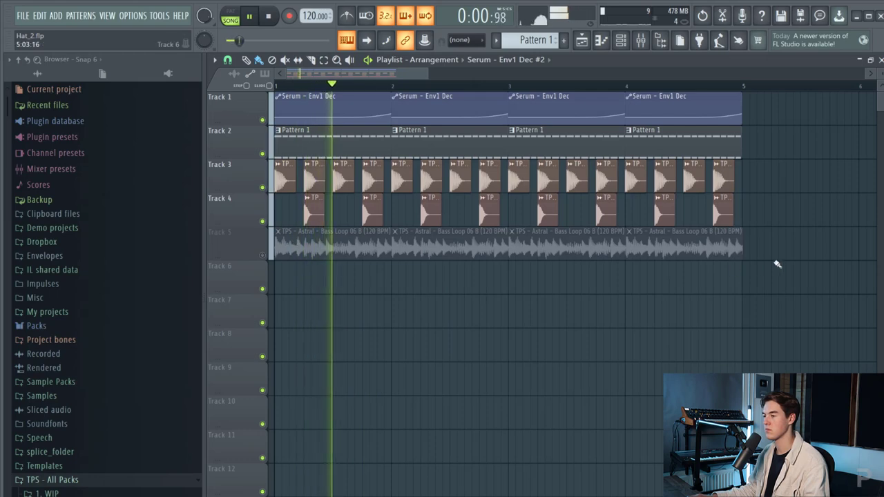
drag(789, 256, 346, 245)
key(space)
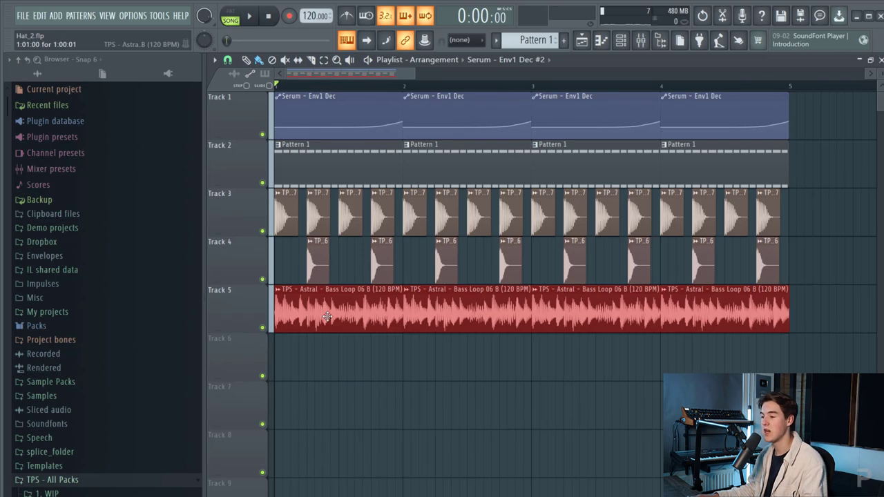
Solo the Track 5 bass loop, bring Tracks 4 through 1 back in, and play the full arrangement
right_click(268, 332)
key(space)
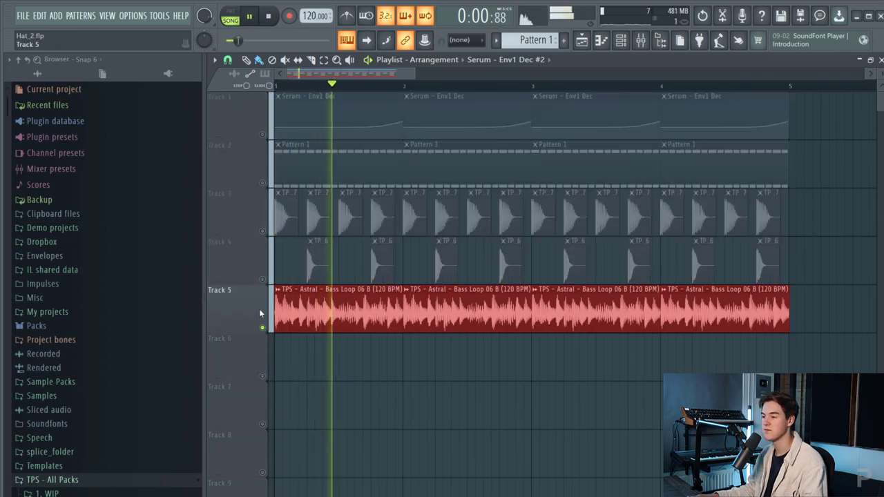
click(264, 279)
key(space)
click(264, 230)
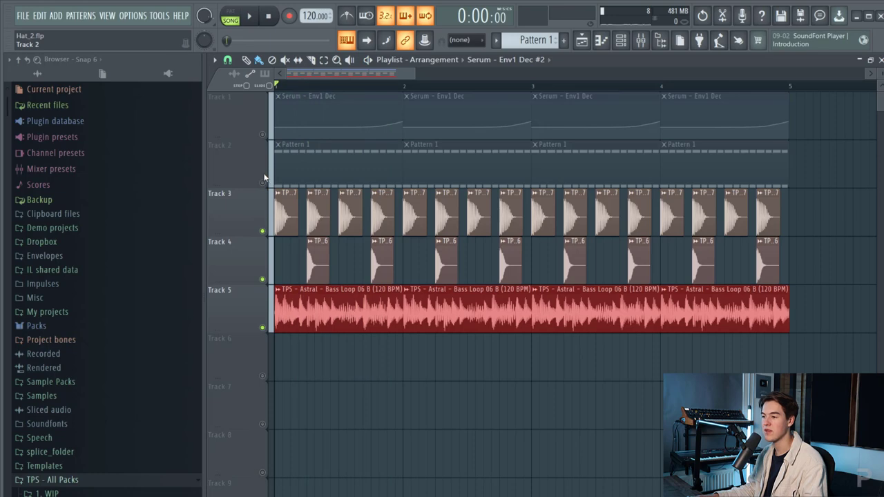
drag(263, 182, 263, 133)
key(space)
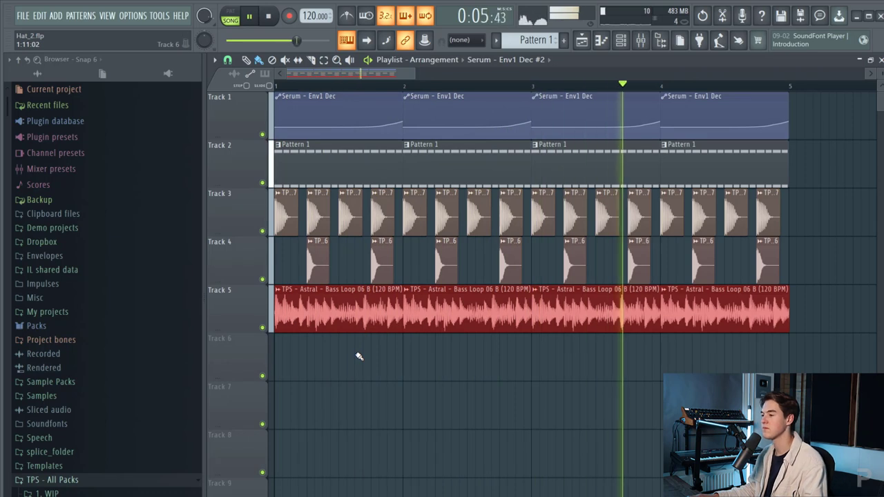
Mute the Closed Hat 03 channel in the channel rack and open the Serum instrument
click(625, 43)
click(487, 132)
click(467, 181)
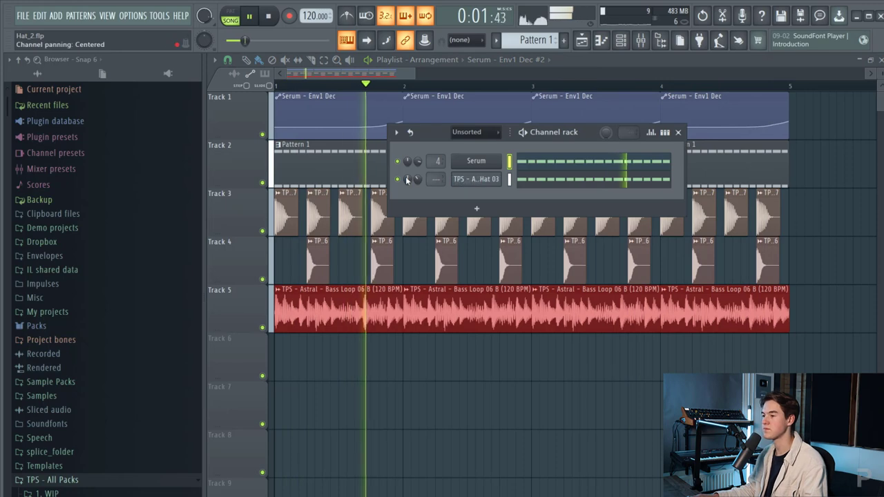
click(398, 179)
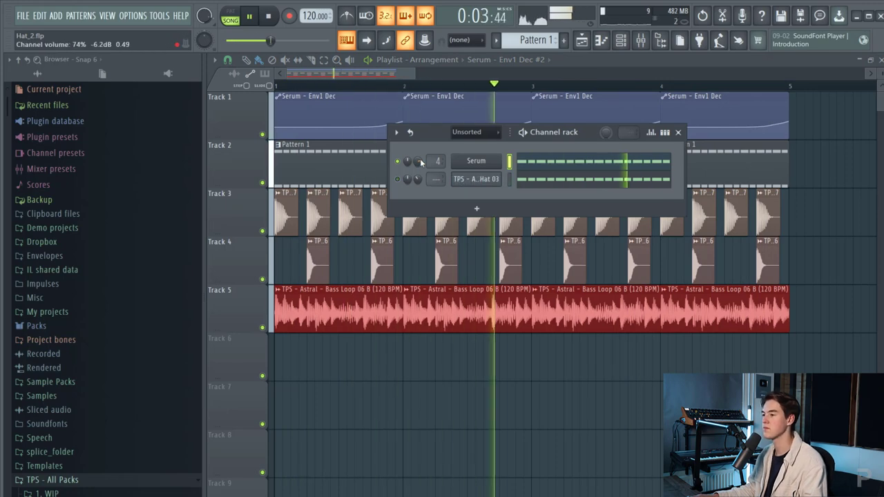
click(474, 161)
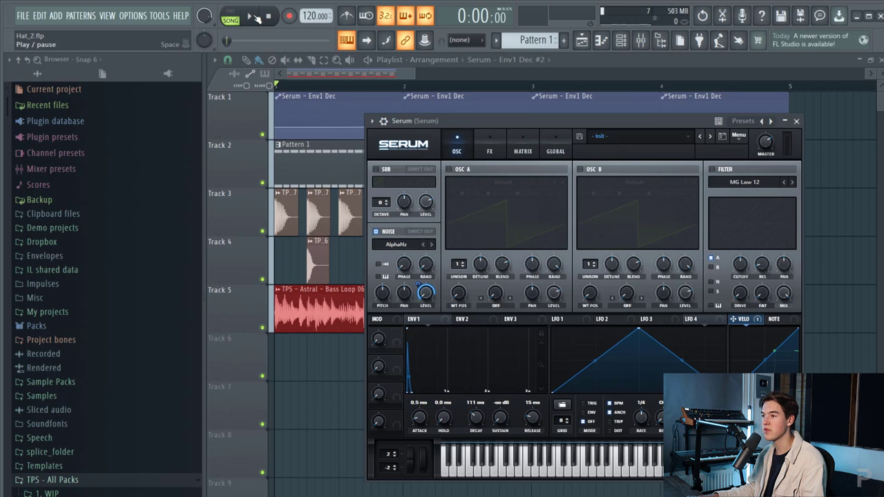
Change Serum's noise sample to ARP circuit during playback, and replay with the Track 5 bass loop muted
click(253, 18)
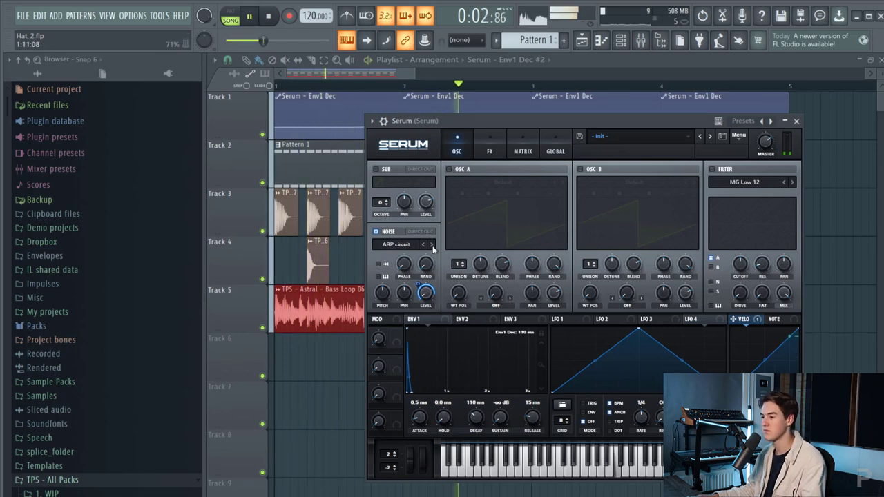
click(263, 328)
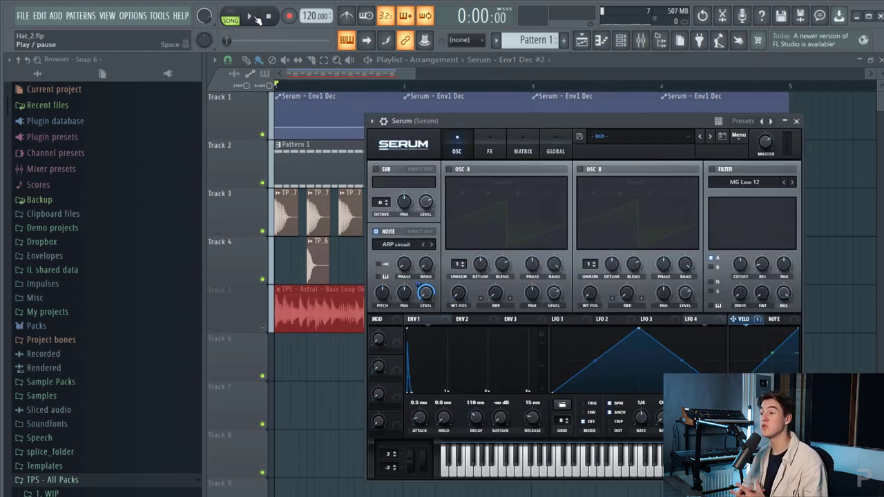
click(253, 18)
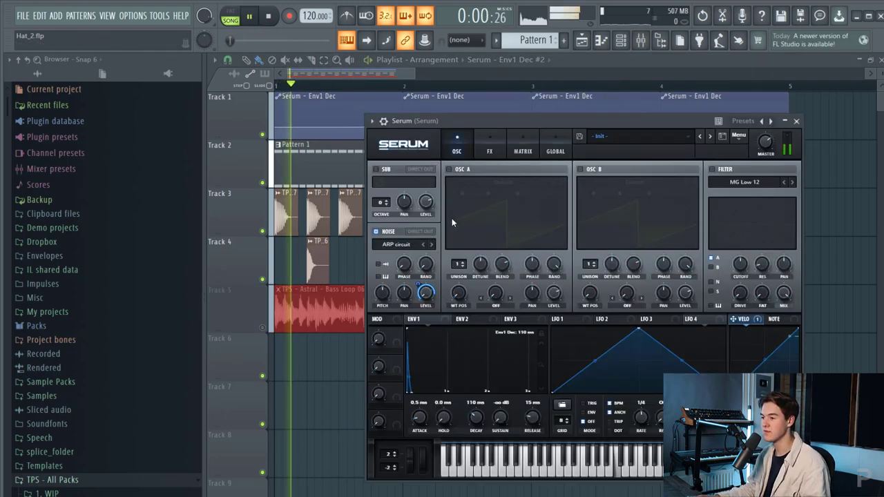
Try the ARP white noise sample during playback, switch to BrightWhite, and set the noise pitch to 46%
click(432, 245)
click(432, 245)
click(433, 245)
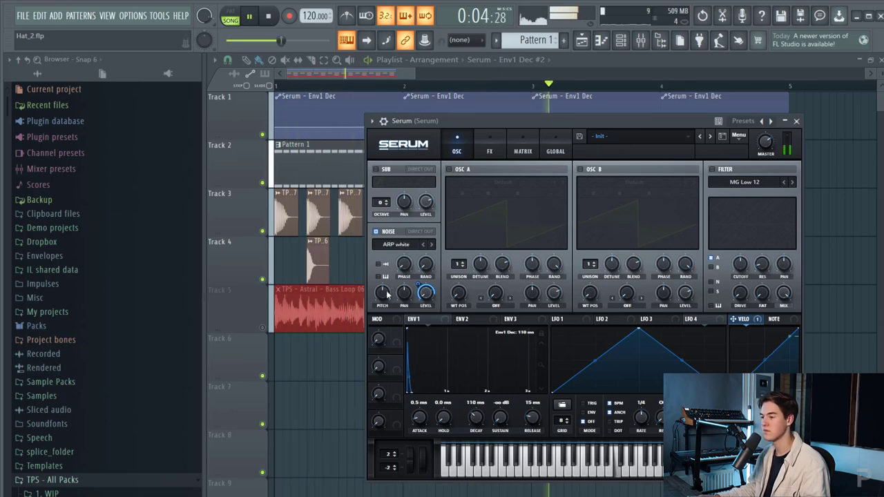
drag(385, 295, 392, 287)
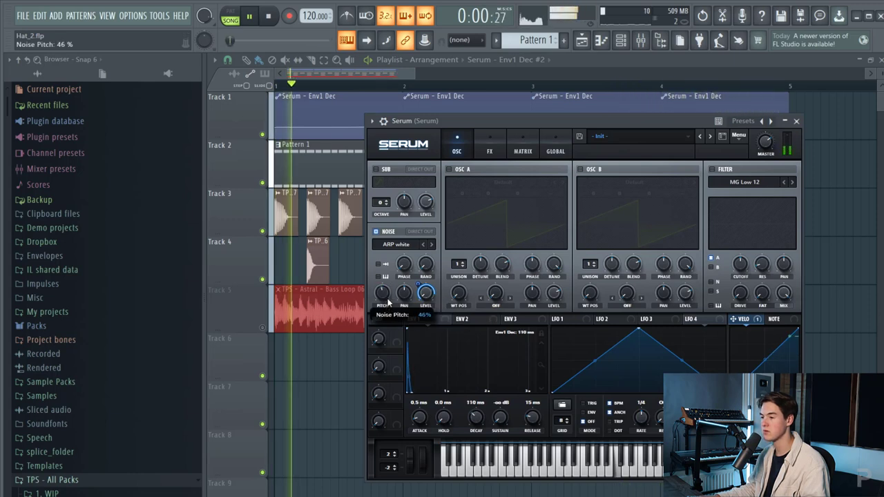
click(431, 245)
drag(393, 293, 389, 297)
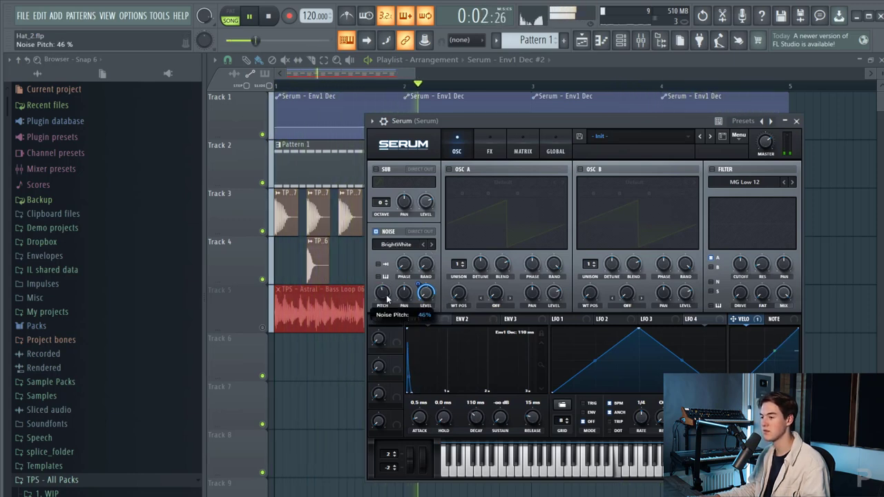